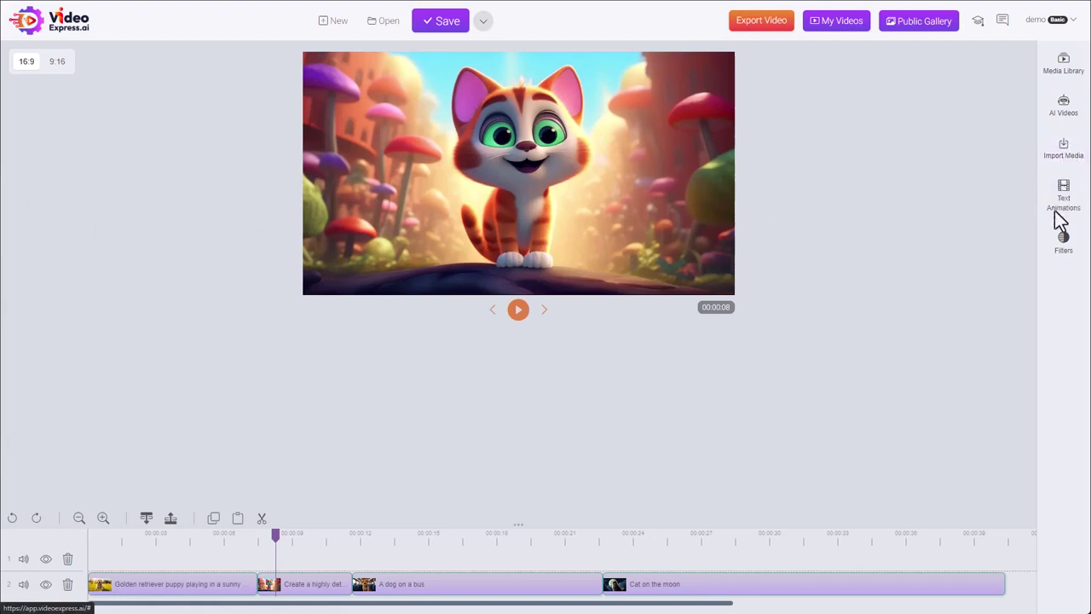
# - Drop a Titles overlay onto track 1 at the cat clip and trim it to a few seconds
pyautogui.click(1062, 239)
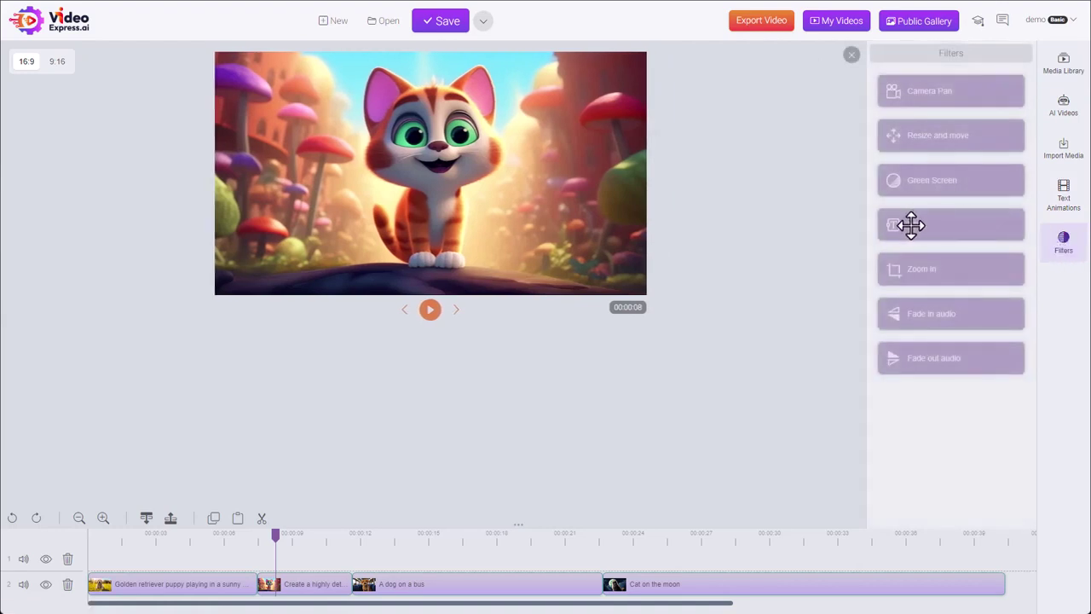
pyautogui.moveTo(911, 225)
pyautogui.mouseDown()
pyautogui.moveTo(384, 369)
pyautogui.moveTo(271, 558)
pyautogui.moveTo(624, 557)
pyautogui.moveTo(304, 559)
pyautogui.mouseUp()
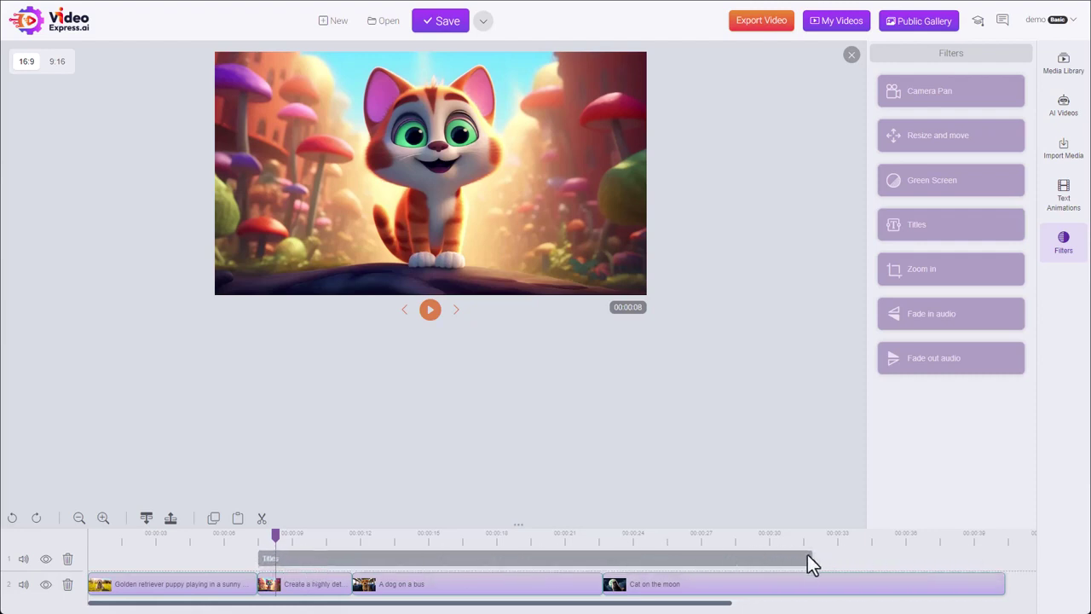
pyautogui.moveTo(809, 555); pyautogui.dragTo(354, 560)
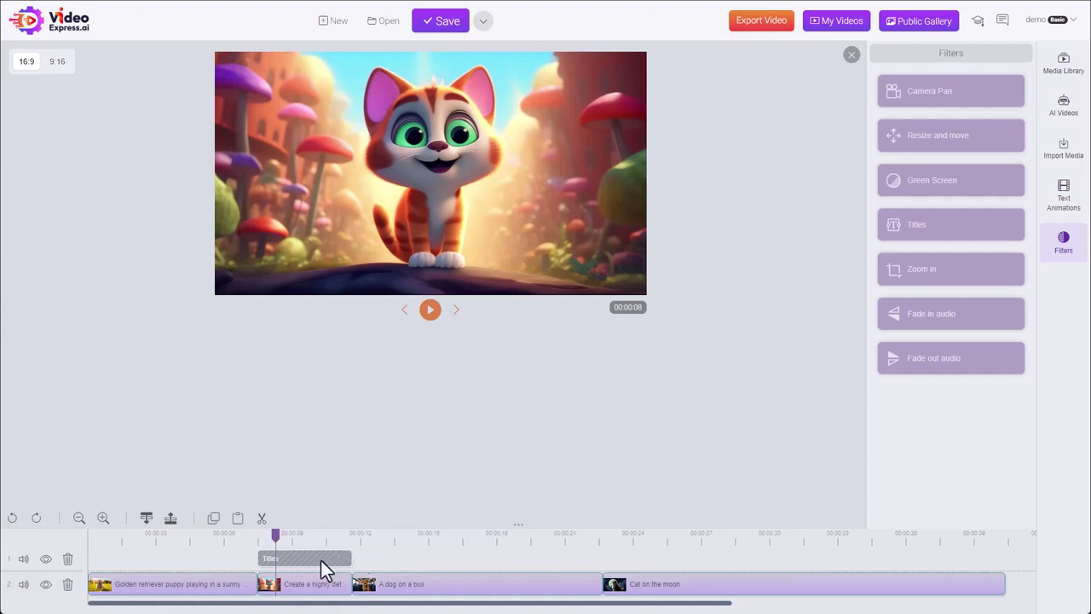
# - Edit the Titles overlay and add a New text element at the picture's top-left
pyautogui.rightClick(320, 560)
pyautogui.click(350, 480)
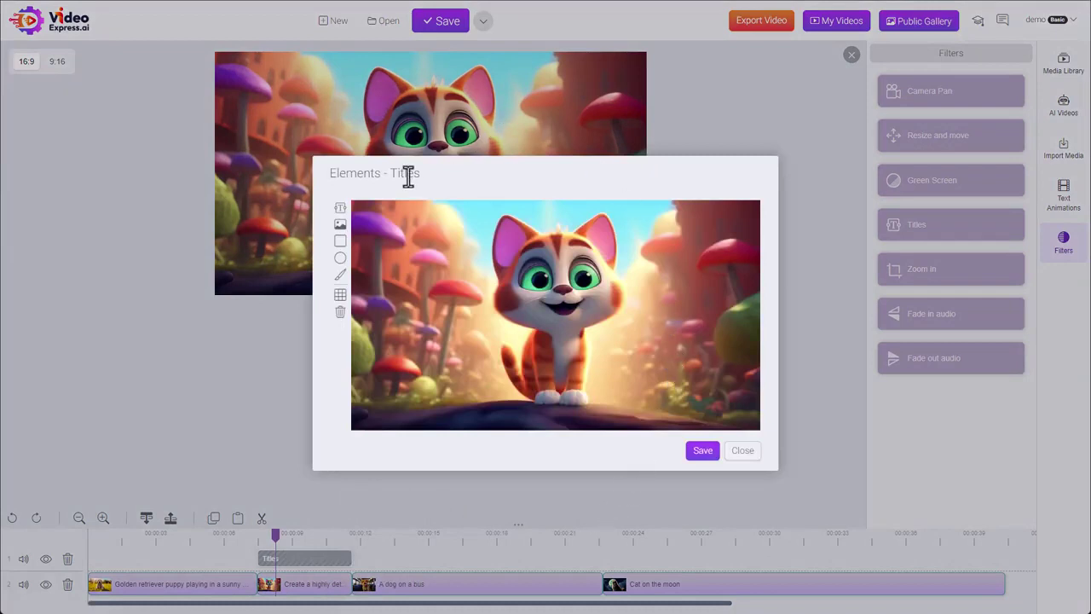
pyautogui.click(339, 209)
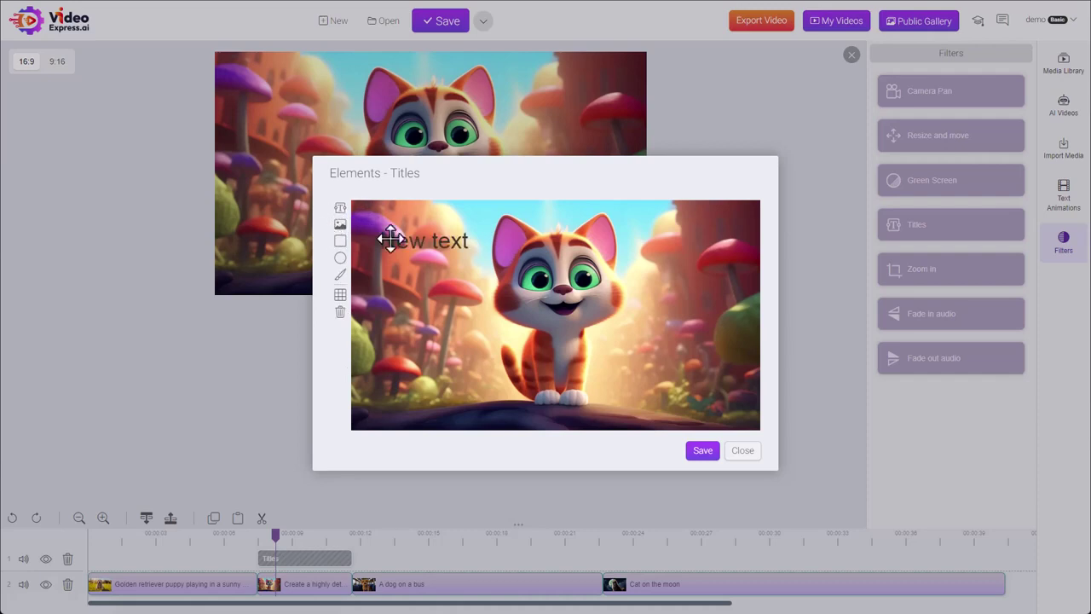
pyautogui.moveTo(401, 241)
pyautogui.mouseDown()
pyautogui.moveTo(503, 268)
pyautogui.moveTo(679, 263)
pyautogui.moveTo(456, 249)
pyautogui.moveTo(407, 261)
pyautogui.moveTo(639, 250)
pyautogui.moveTo(629, 281)
pyautogui.moveTo(444, 300)
pyautogui.moveTo(664, 286)
pyautogui.moveTo(635, 314)
pyautogui.moveTo(432, 281)
pyautogui.moveTo(610, 263)
pyautogui.moveTo(401, 236)
pyautogui.moveTo(393, 247)
pyautogui.mouseUp()
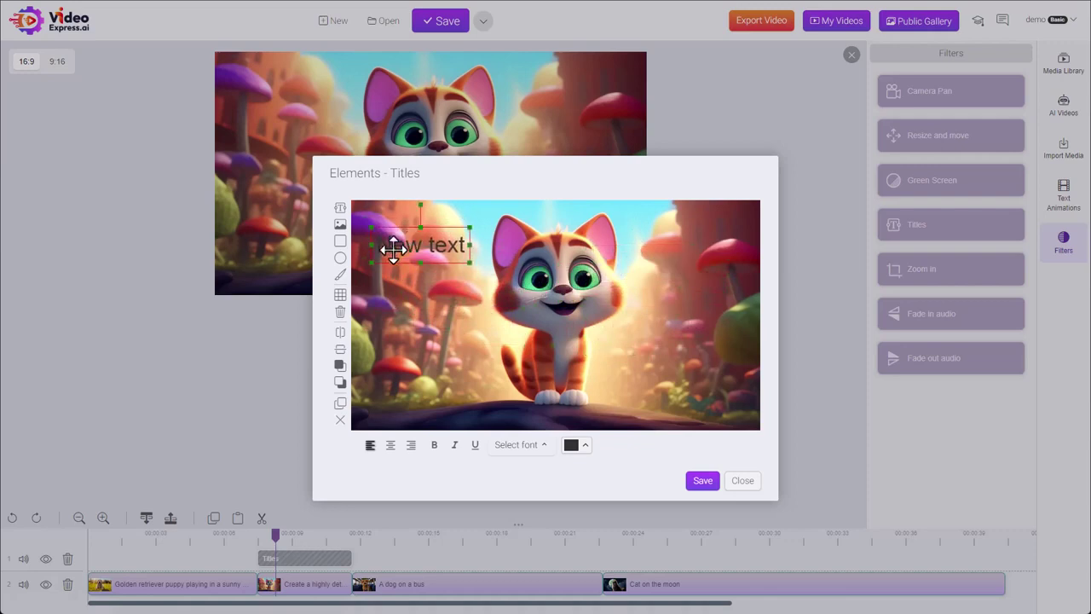
# - Style the title as italic white (#f9f8f8) 30 Pak Girl Bold and drag it to the lower right
pyautogui.click(544, 449)
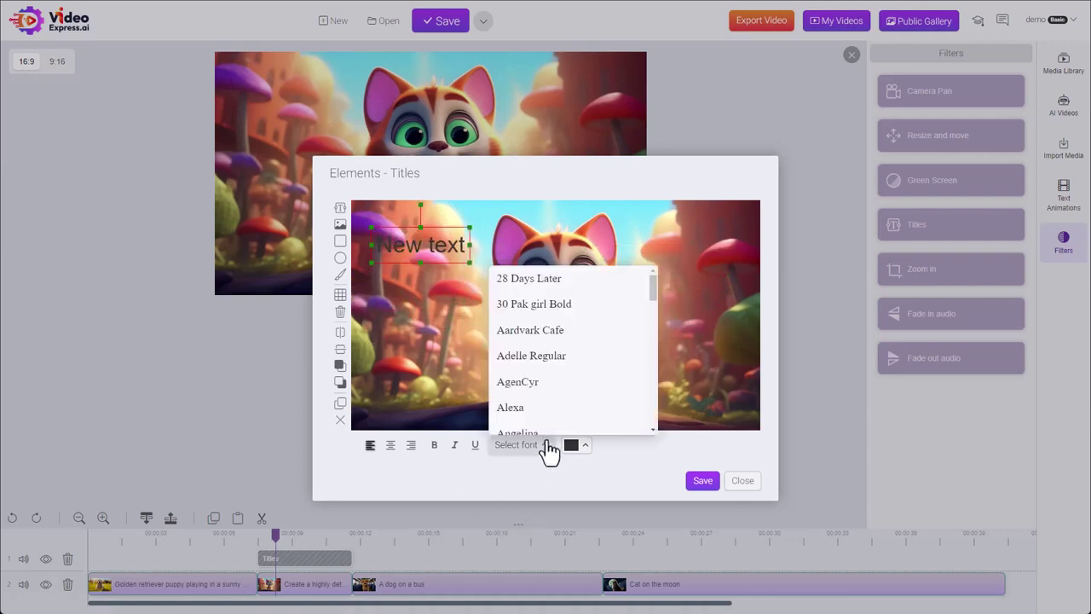
pyautogui.click(542, 304)
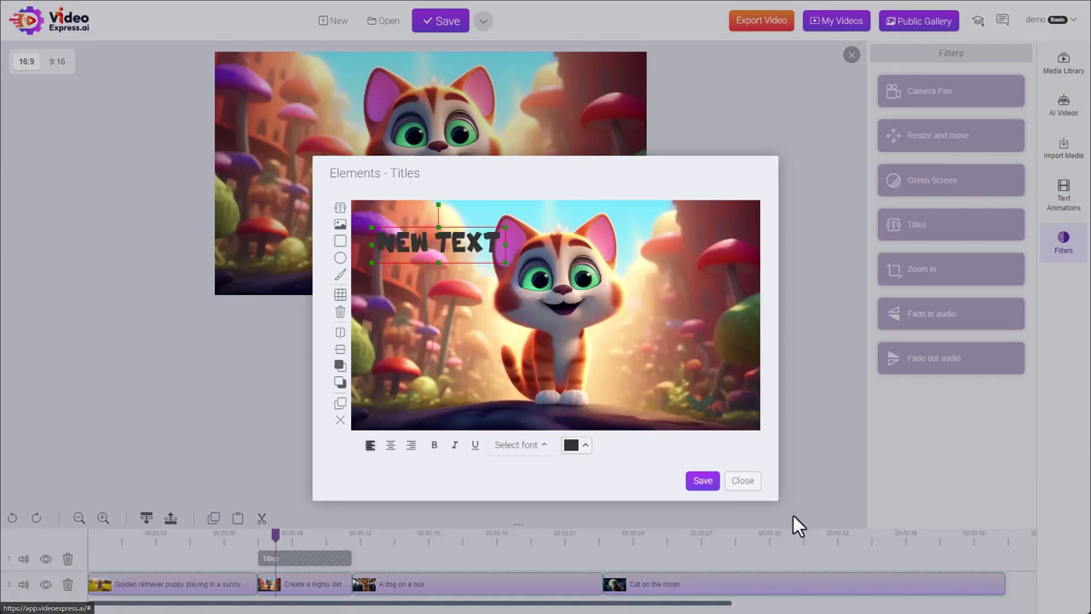
pyautogui.click(583, 445)
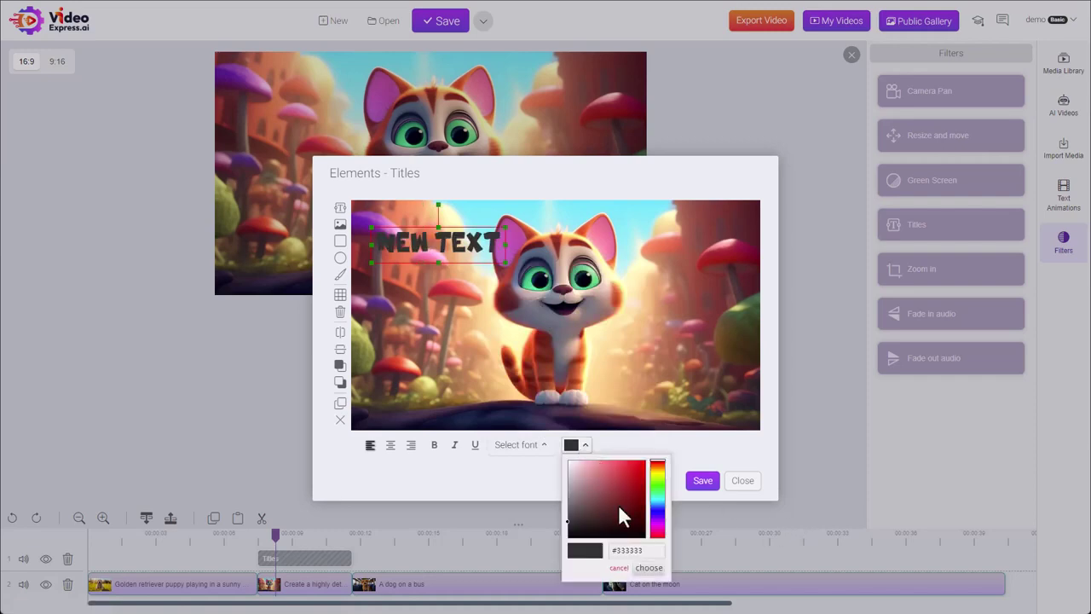
pyautogui.moveTo(607, 483); pyautogui.dragTo(568, 465)
pyautogui.click(649, 567)
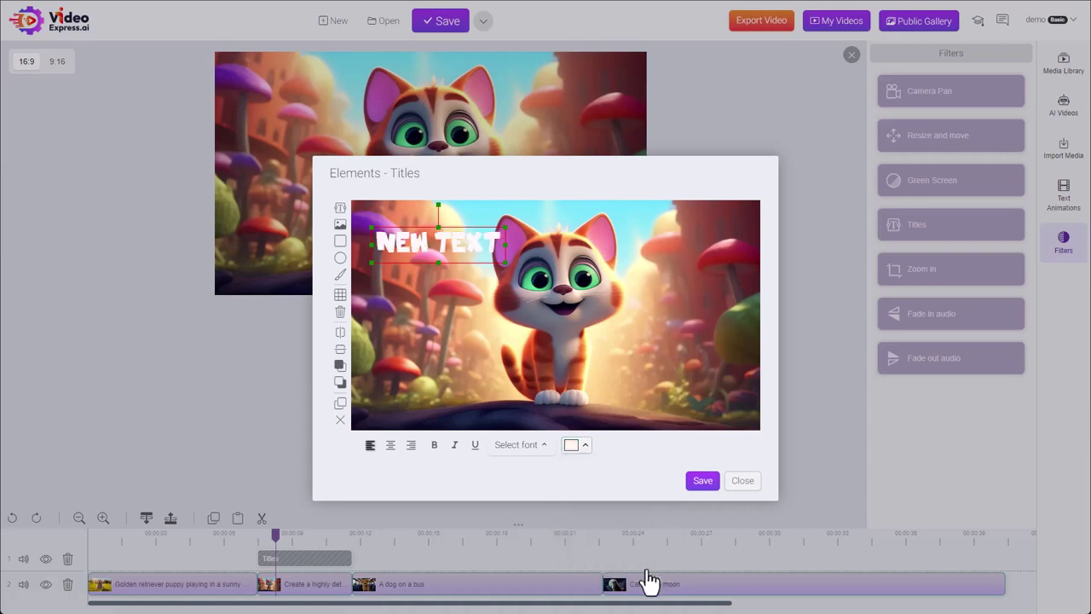
pyautogui.click(454, 445)
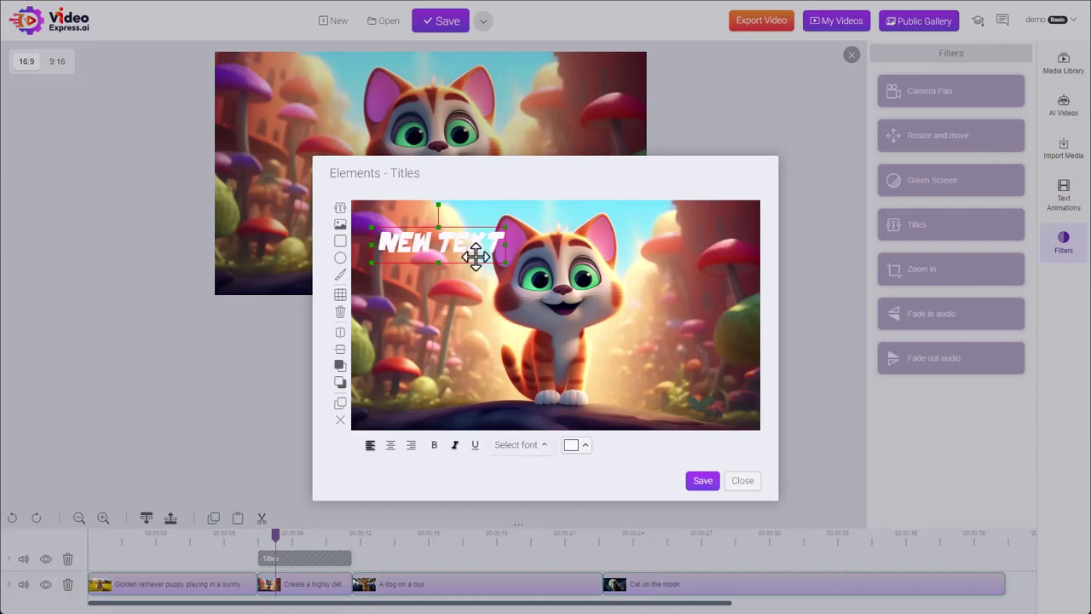
pyautogui.moveTo(449, 243); pyautogui.dragTo(687, 394)
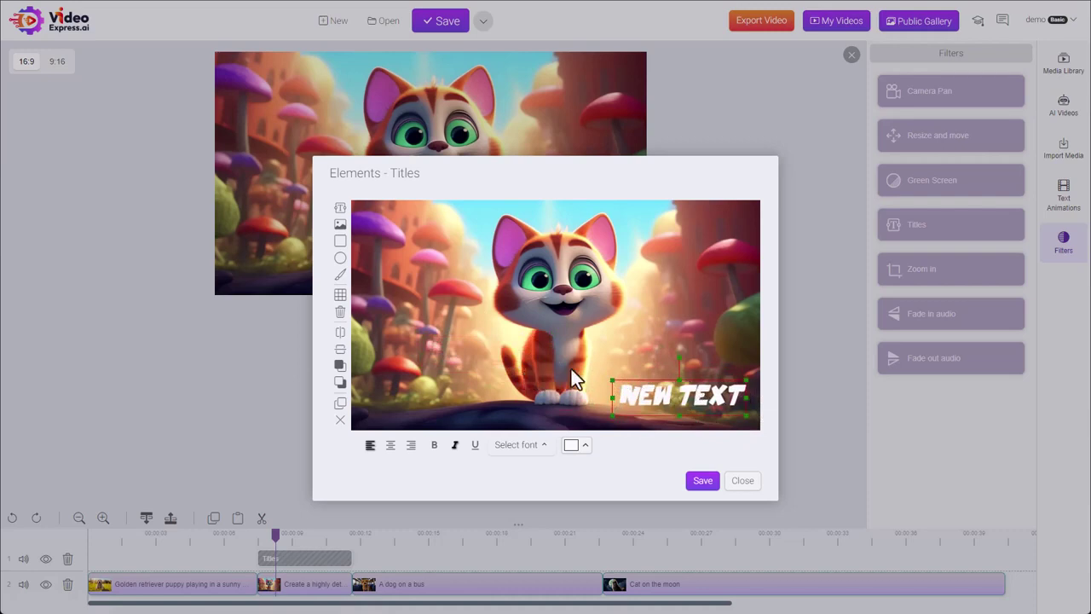
# - Enlarge the NEW TEXT title, nudge it higher and rotate it to a slight upward tilt
pyautogui.moveTo(612, 380); pyautogui.dragTo(578, 359)
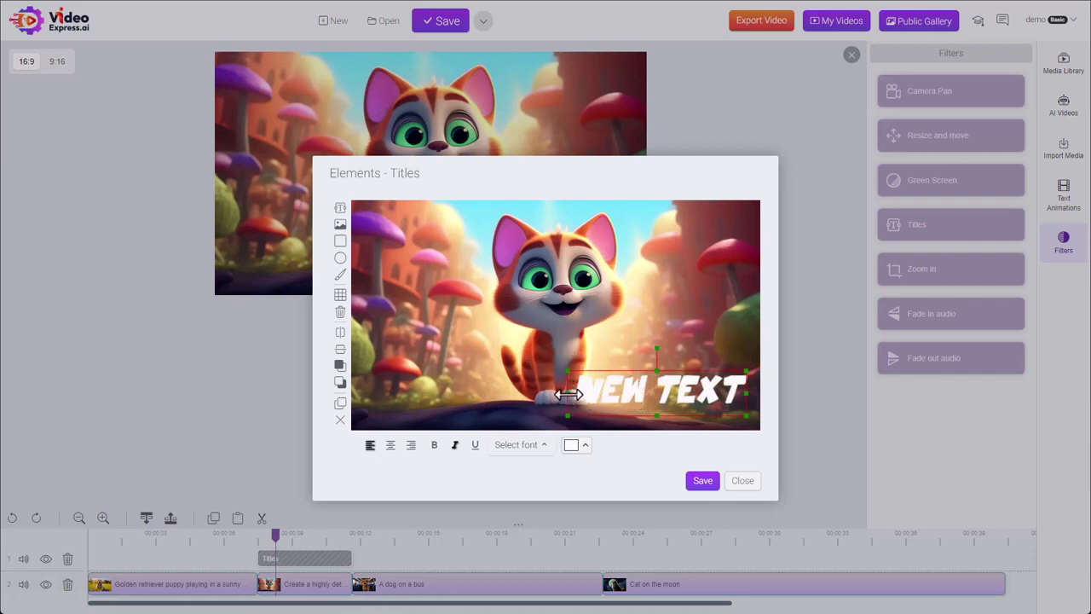
pyautogui.moveTo(567, 393); pyautogui.dragTo(575, 368)
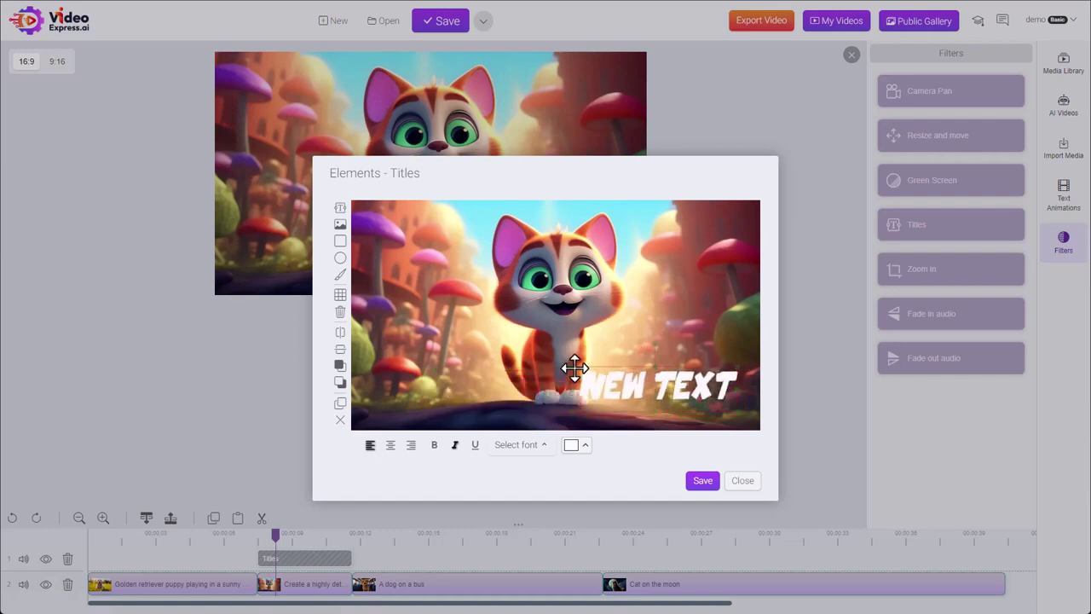
pyautogui.click(576, 369)
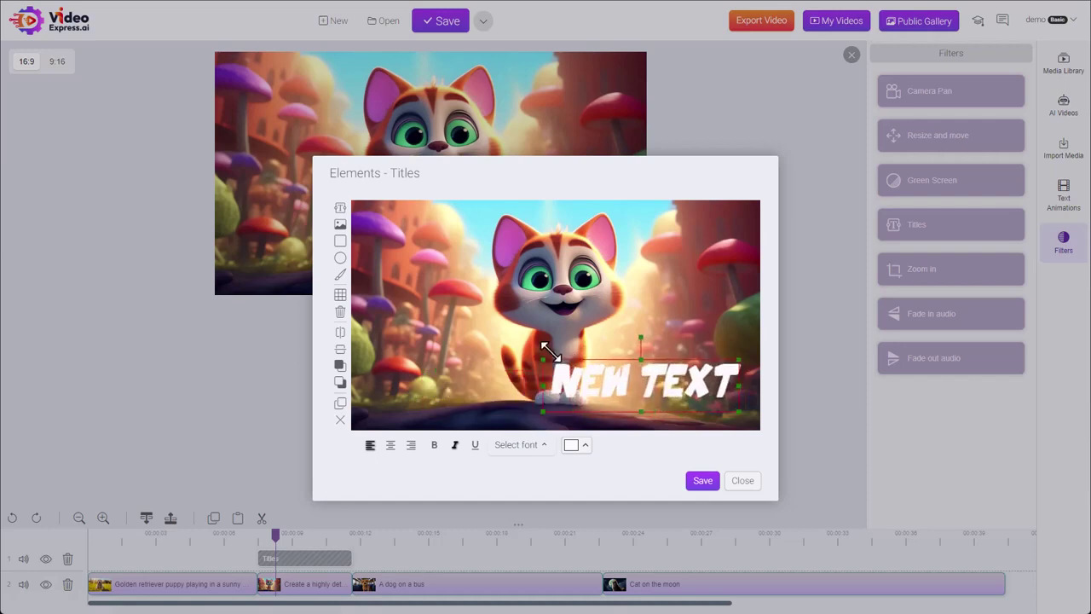
pyautogui.moveTo(625, 376); pyautogui.dragTo(629, 347)
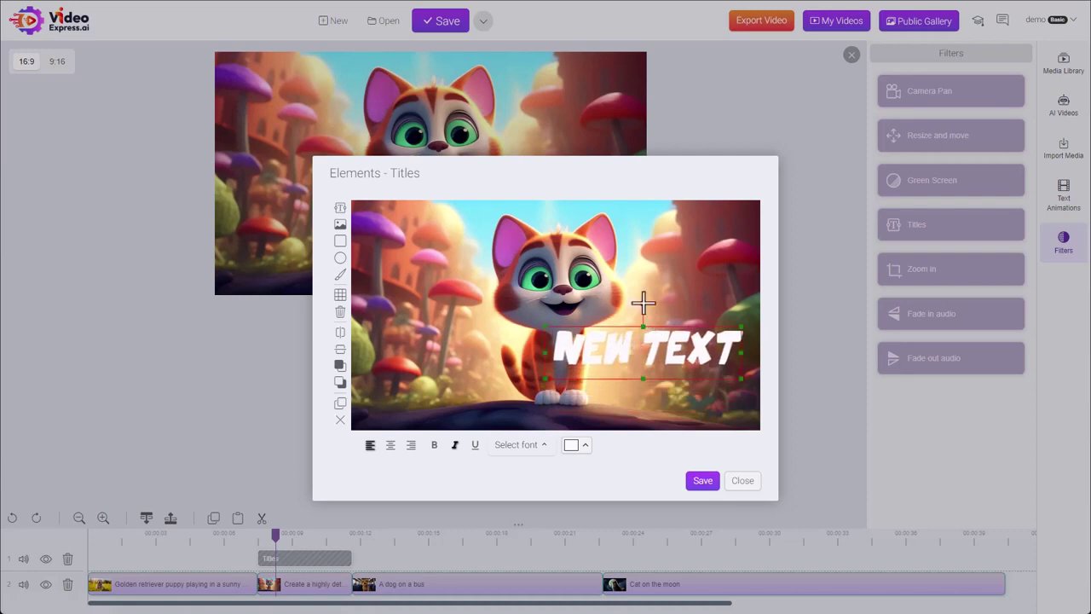
pyautogui.moveTo(644, 302); pyautogui.dragTo(640, 382)
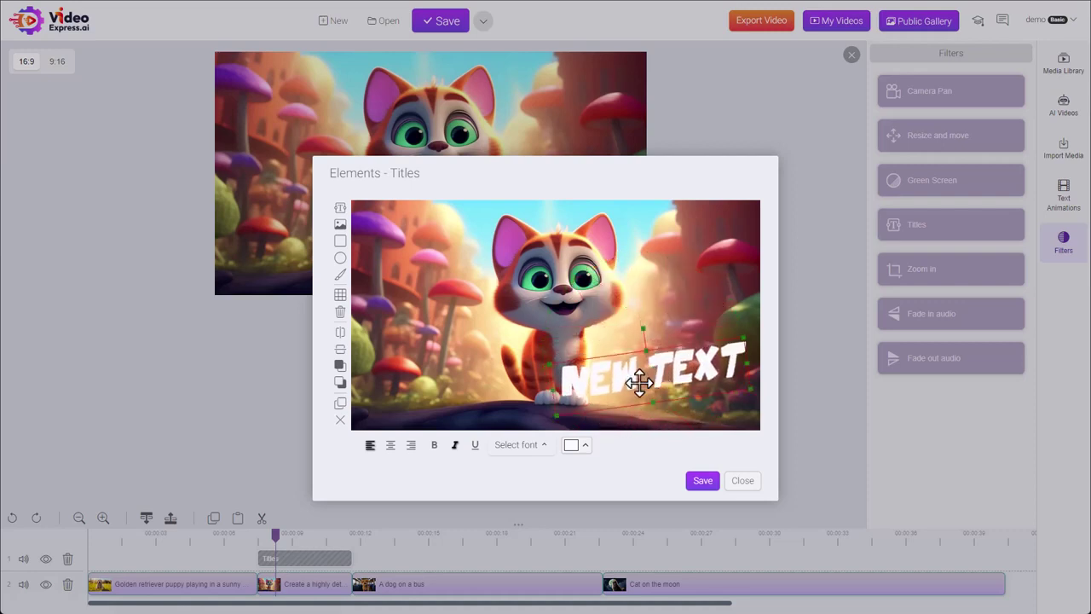
pyautogui.moveTo(545, 370); pyautogui.dragTo(629, 383)
# - Add a second text element, move it top-right, then delete it, keeping only NEW TEXT
pyautogui.click(688, 328)
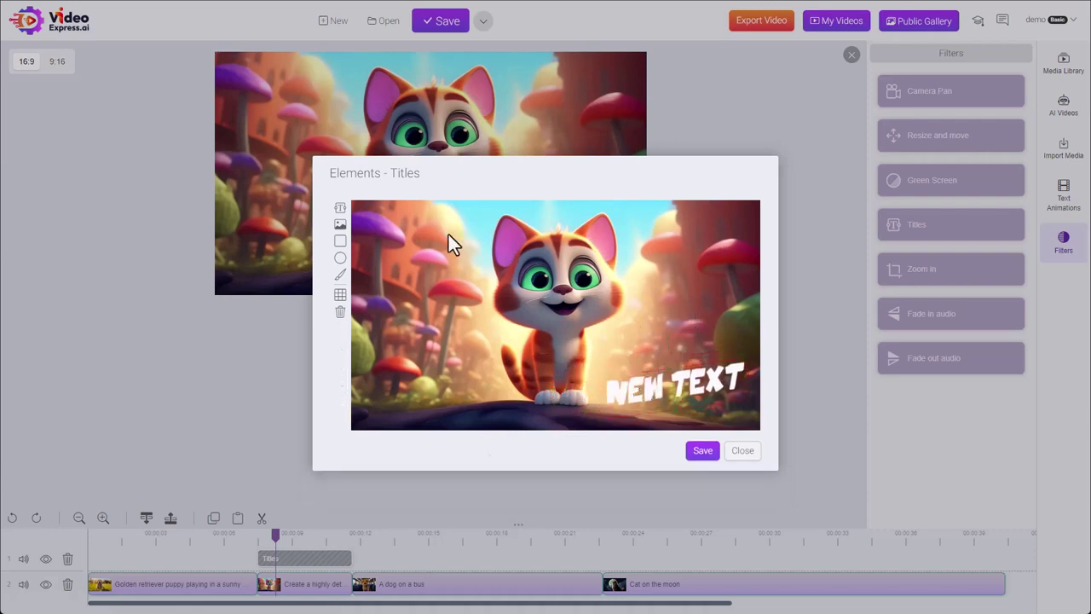
pyautogui.click(339, 209)
pyautogui.click(455, 247)
pyautogui.moveTo(454, 247); pyautogui.dragTo(712, 235)
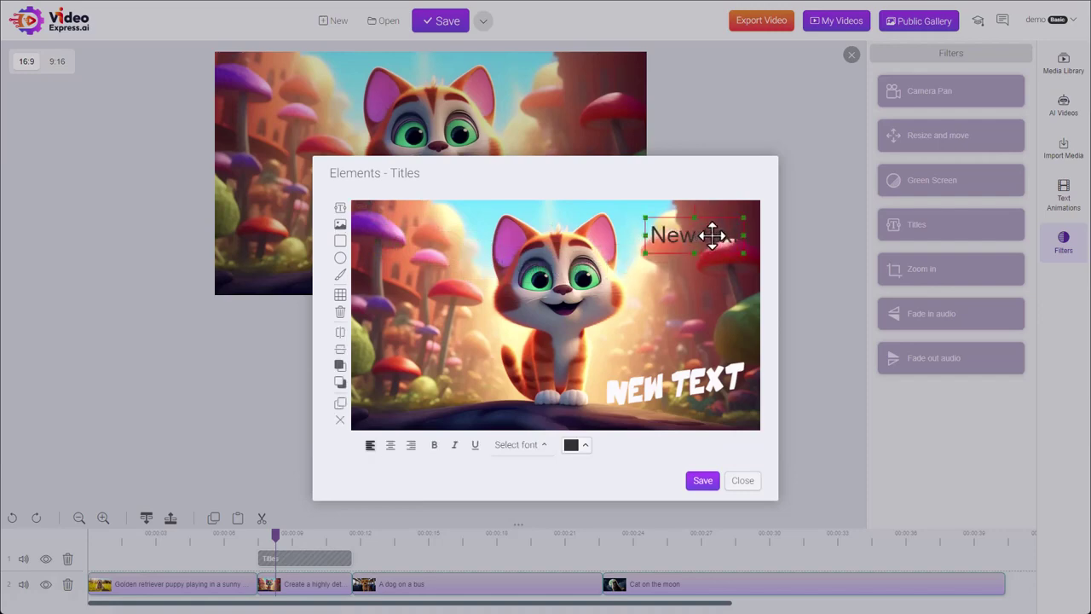
pyautogui.click(340, 421)
pyautogui.click(630, 341)
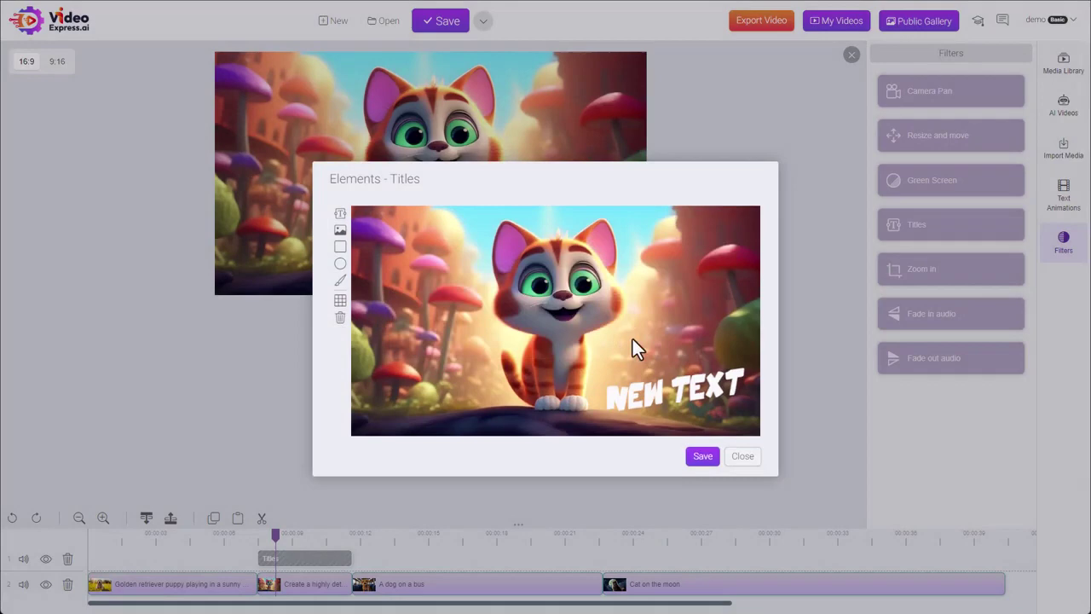
# - Add the sunglasses emoji from the media library's Image folder as a picture element
pyautogui.click(340, 230)
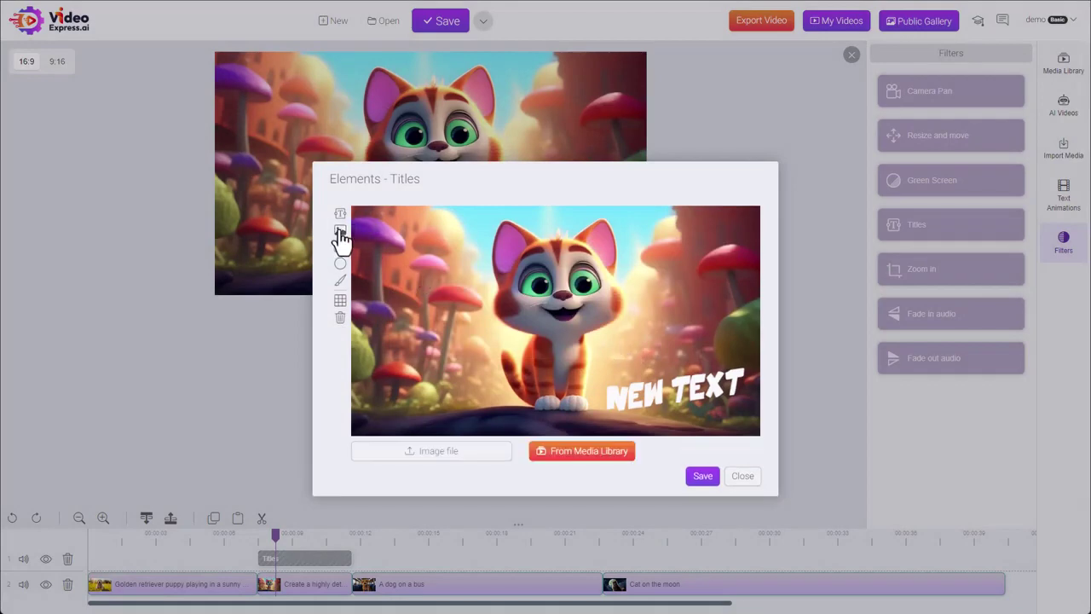
pyautogui.click(555, 454)
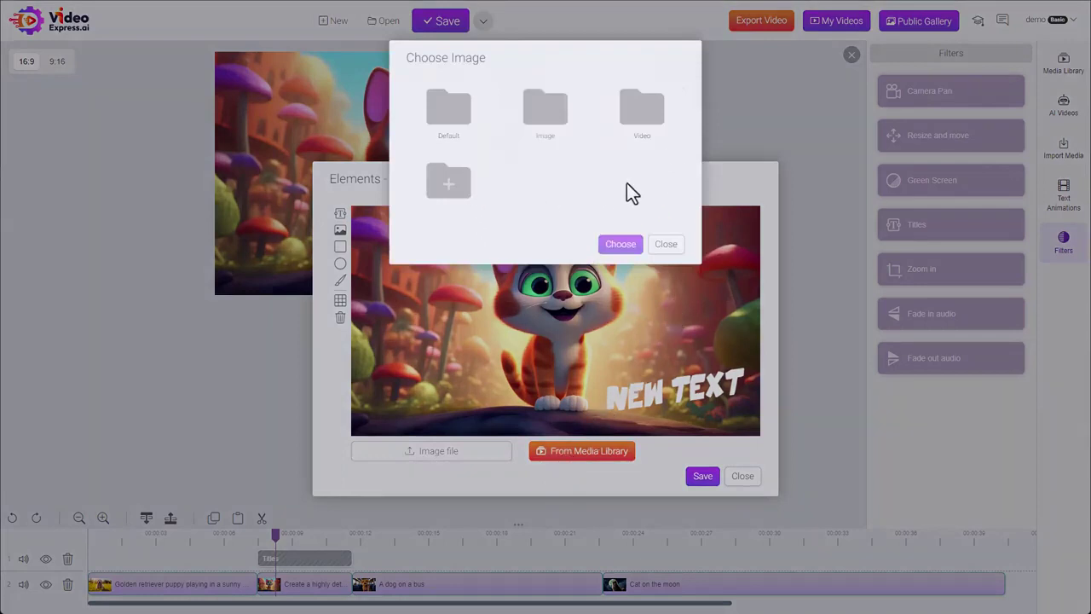
pyautogui.click(549, 126)
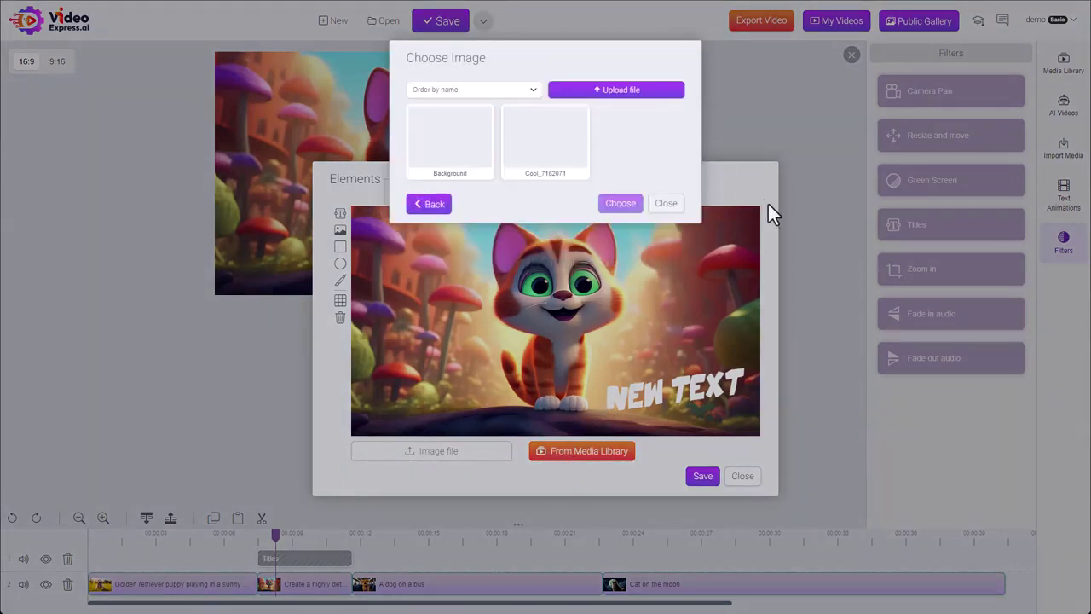
pyautogui.click(546, 138)
pyautogui.click(616, 204)
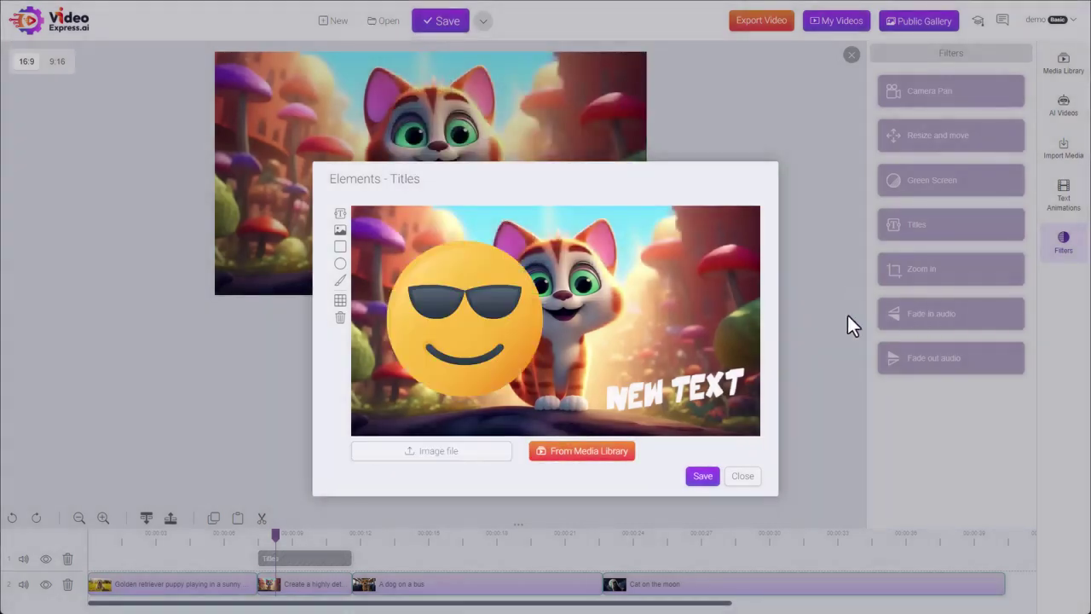
# - Shrink and tilt the sunglasses emoji and place it at the picture's top right
pyautogui.click(513, 314)
pyautogui.moveTo(502, 319); pyautogui.dragTo(572, 324)
pyautogui.moveTo(628, 238); pyautogui.dragTo(666, 291)
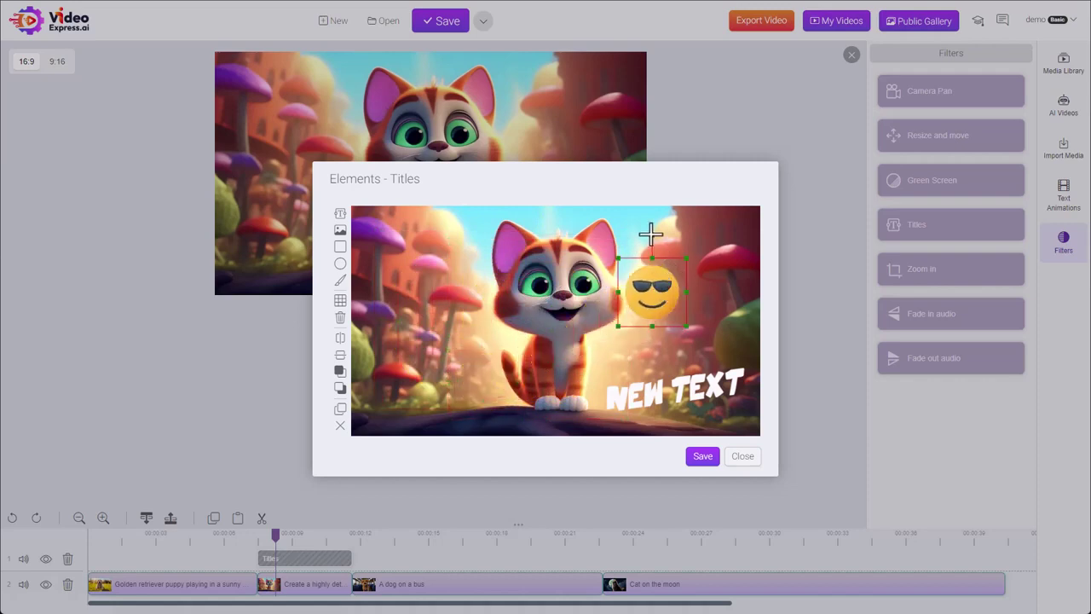
pyautogui.moveTo(648, 236); pyautogui.dragTo(718, 253)
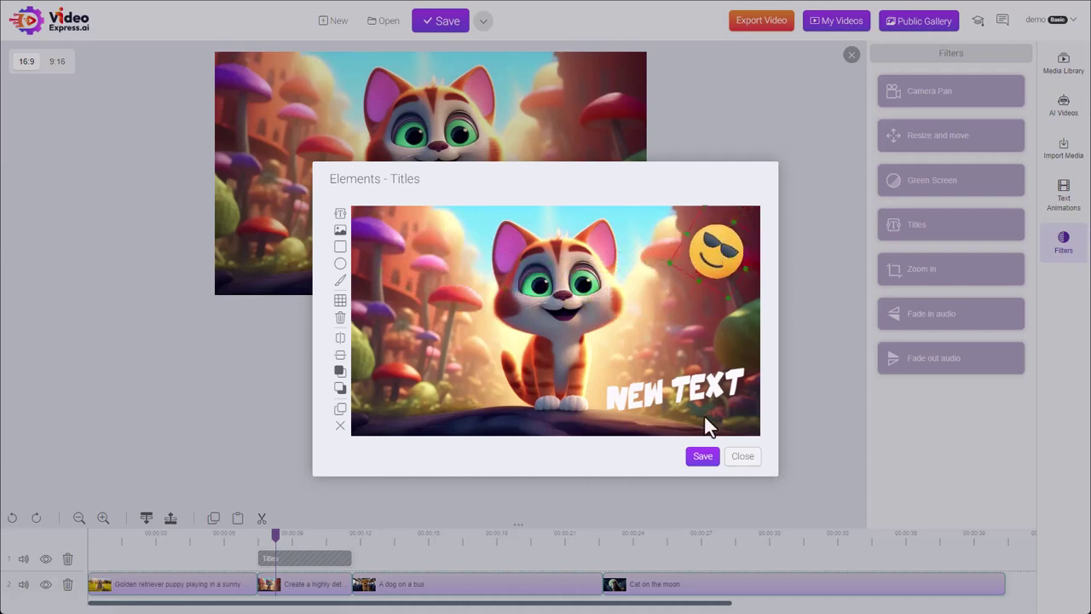
# - Add a rectangle over the left mushrooms with a thick yellow-green border
pyautogui.click(341, 247)
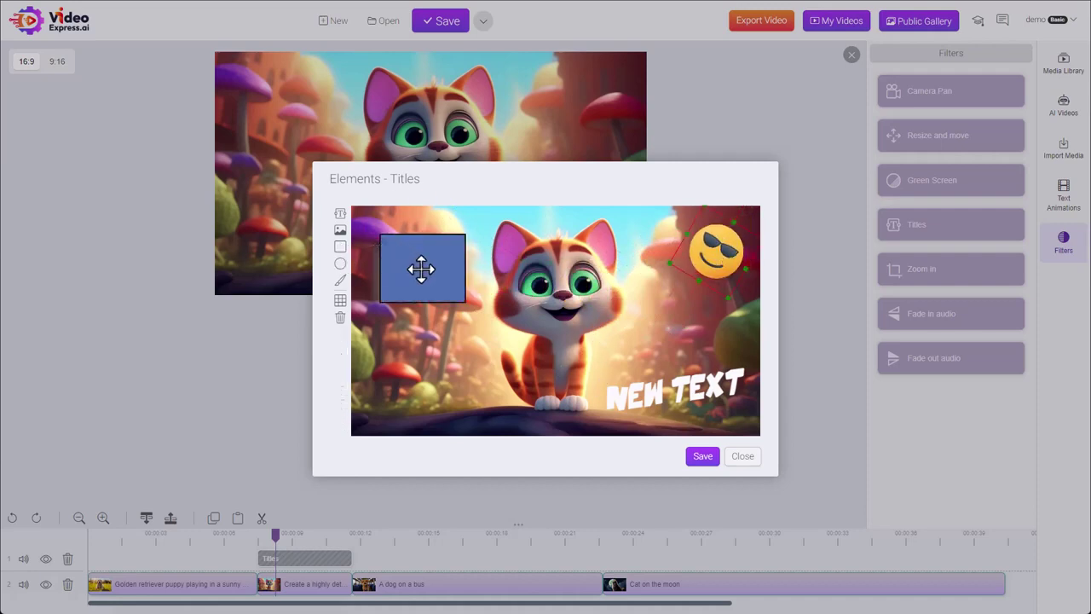
pyautogui.moveTo(421, 267)
pyautogui.mouseDown()
pyautogui.moveTo(499, 311)
pyautogui.moveTo(438, 294)
pyautogui.moveTo(428, 266)
pyautogui.mouseUp()
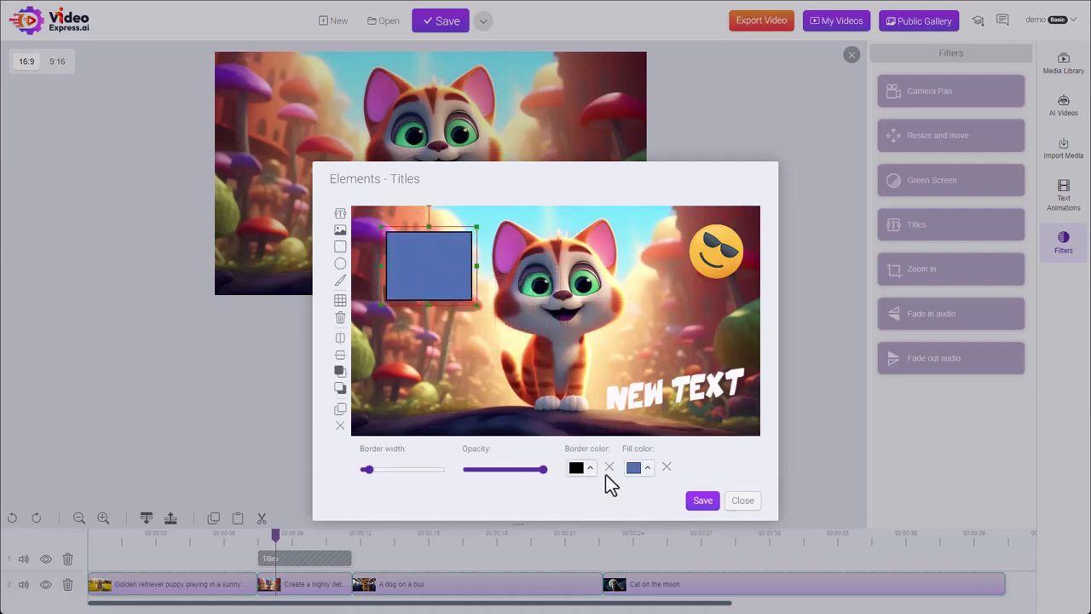
pyautogui.click(590, 468)
pyautogui.click(663, 500)
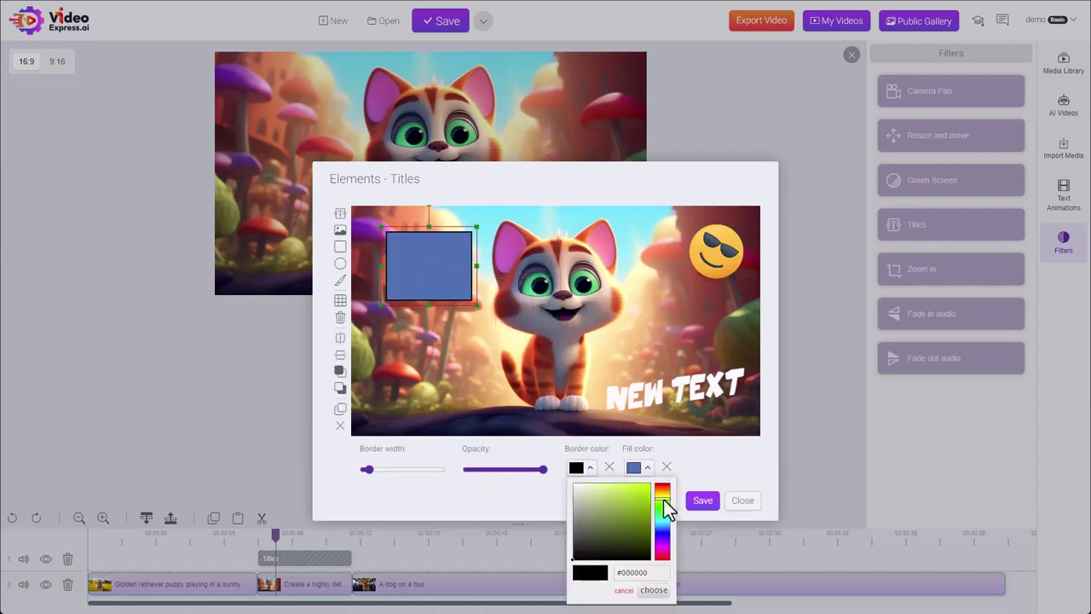
pyautogui.click(641, 503)
pyautogui.click(654, 590)
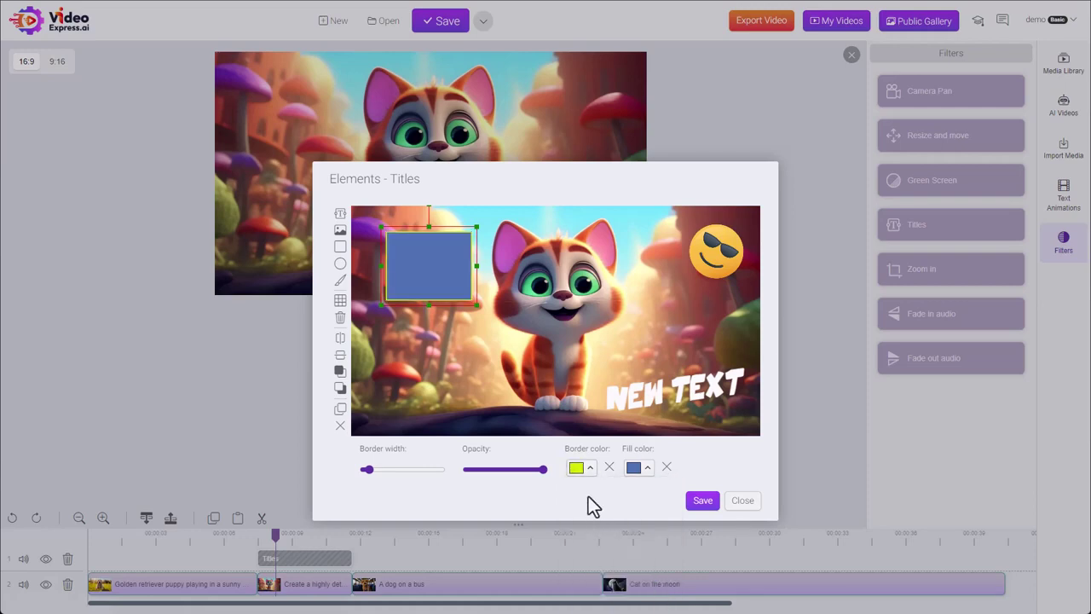
pyautogui.moveTo(367, 468); pyautogui.dragTo(384, 469)
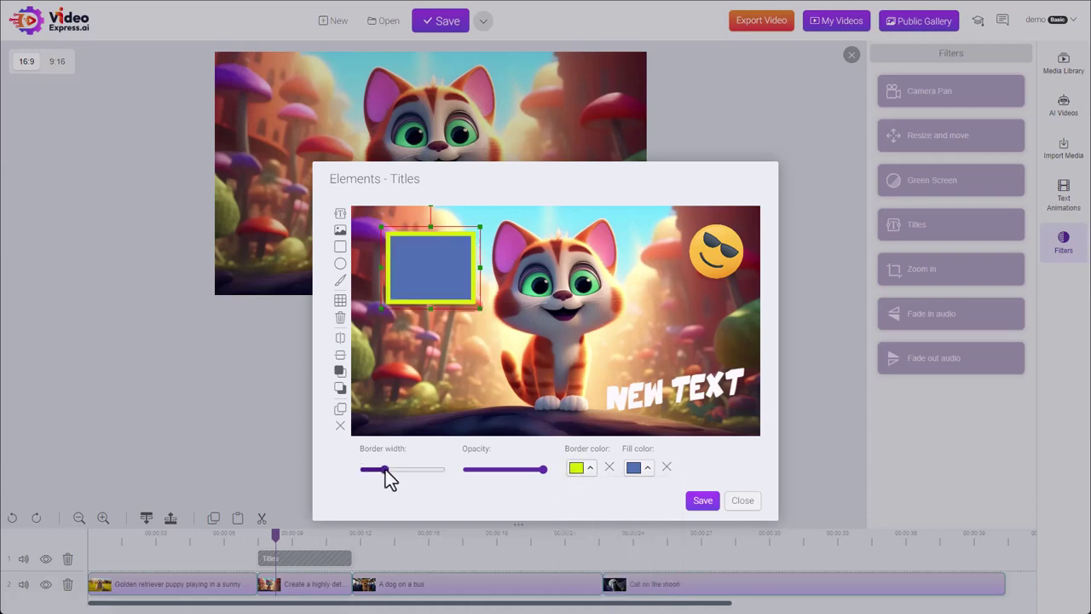
# - Try a pink fill for the rectangle, then close the picker without applying it
pyautogui.click(647, 470)
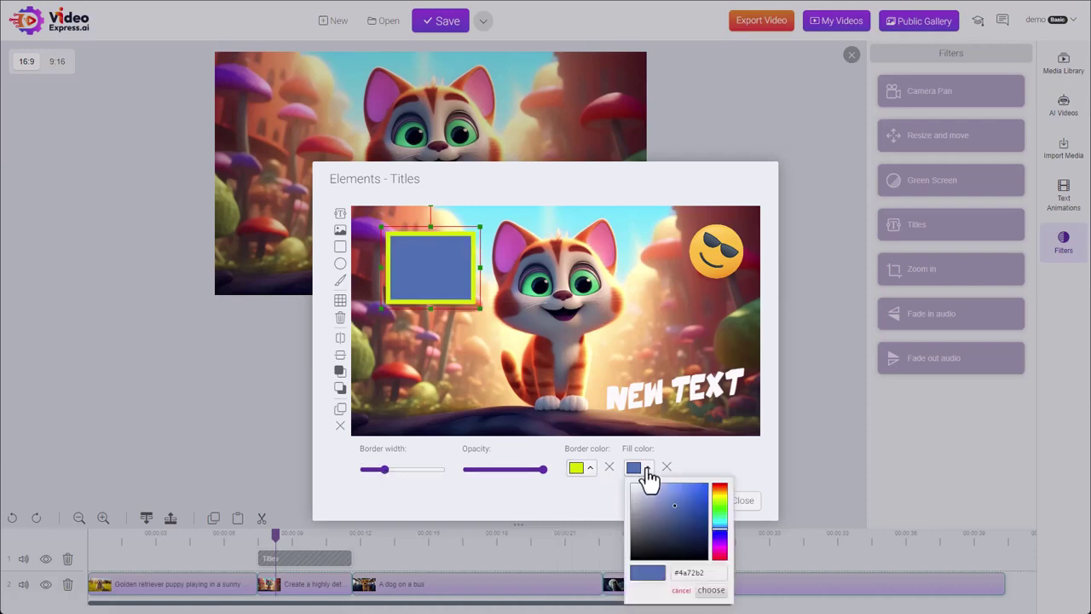
pyautogui.click(720, 488)
pyautogui.click(720, 552)
pyautogui.click(703, 495)
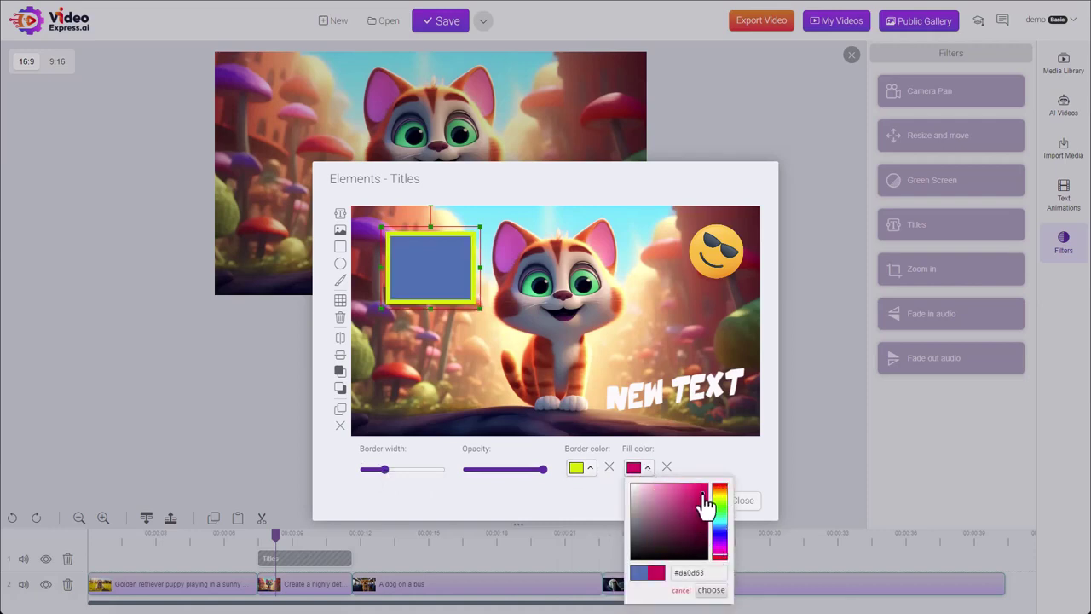
pyautogui.click(638, 351)
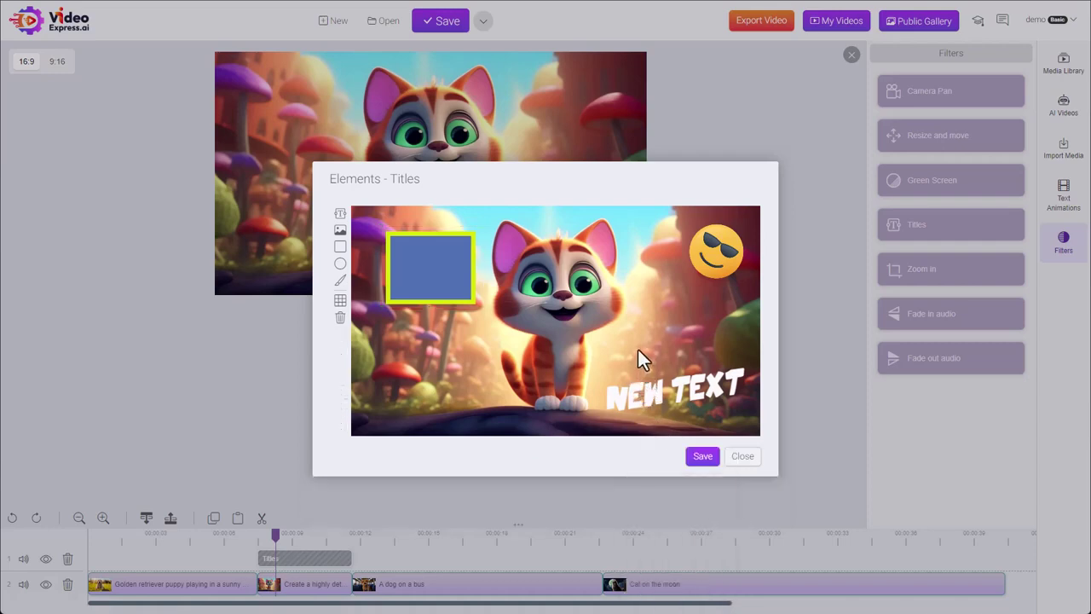
# - Make the blue rectangle semi-transparent and enlarge it from its lower-right corner
pyautogui.click(422, 270)
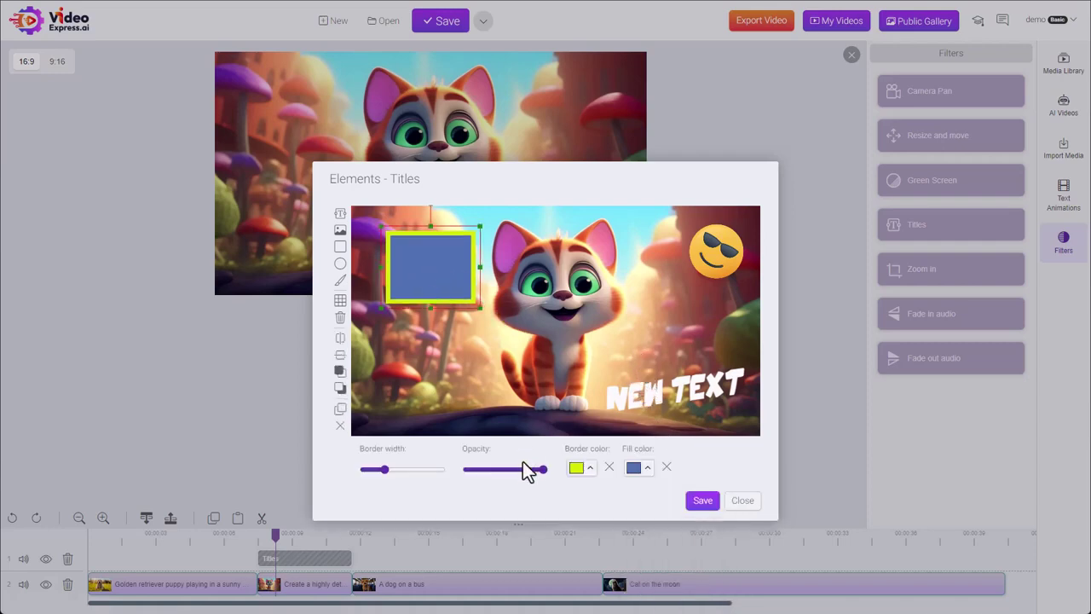
pyautogui.moveTo(539, 470); pyautogui.dragTo(496, 472)
pyautogui.moveTo(415, 296); pyautogui.dragTo(436, 298)
pyautogui.click(513, 470)
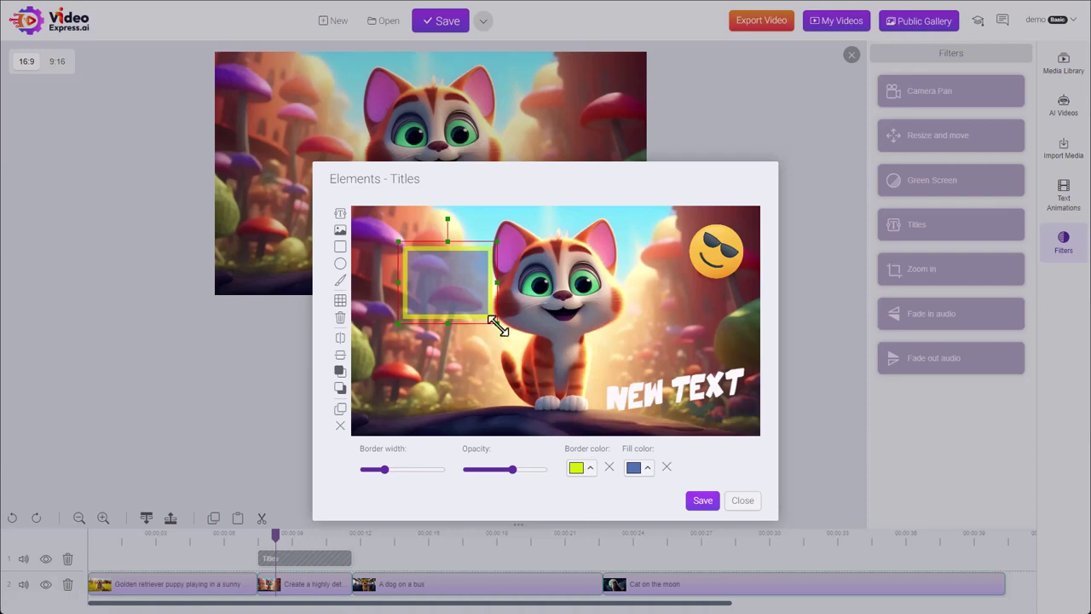
pyautogui.moveTo(499, 326); pyautogui.dragTo(516, 341)
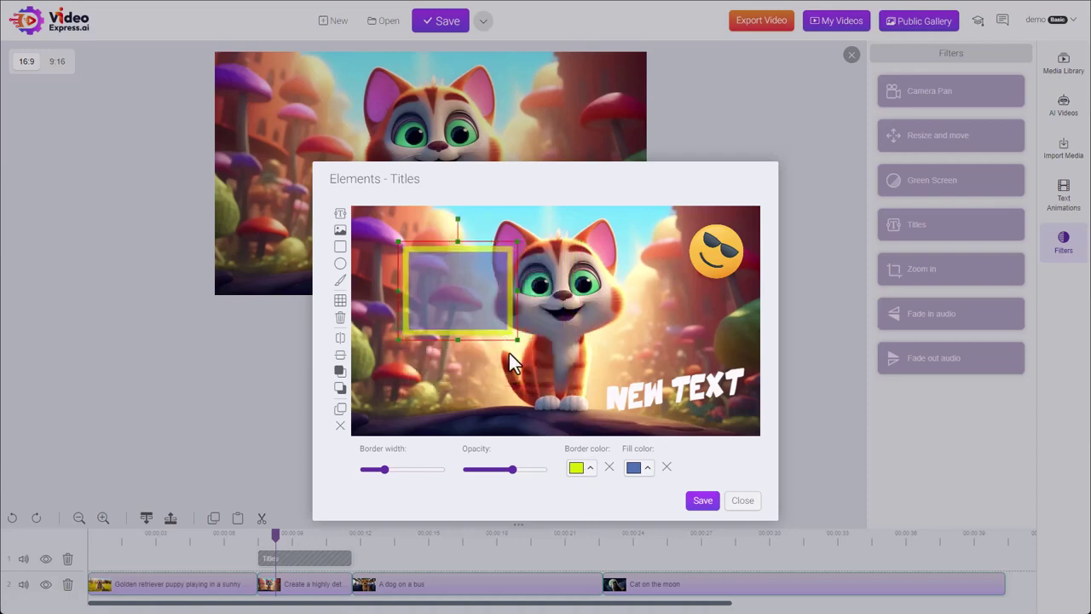
# - Nudge the rectangle up-left, then add a circle below it with a thick border
pyautogui.moveTo(469, 314); pyautogui.dragTo(446, 297)
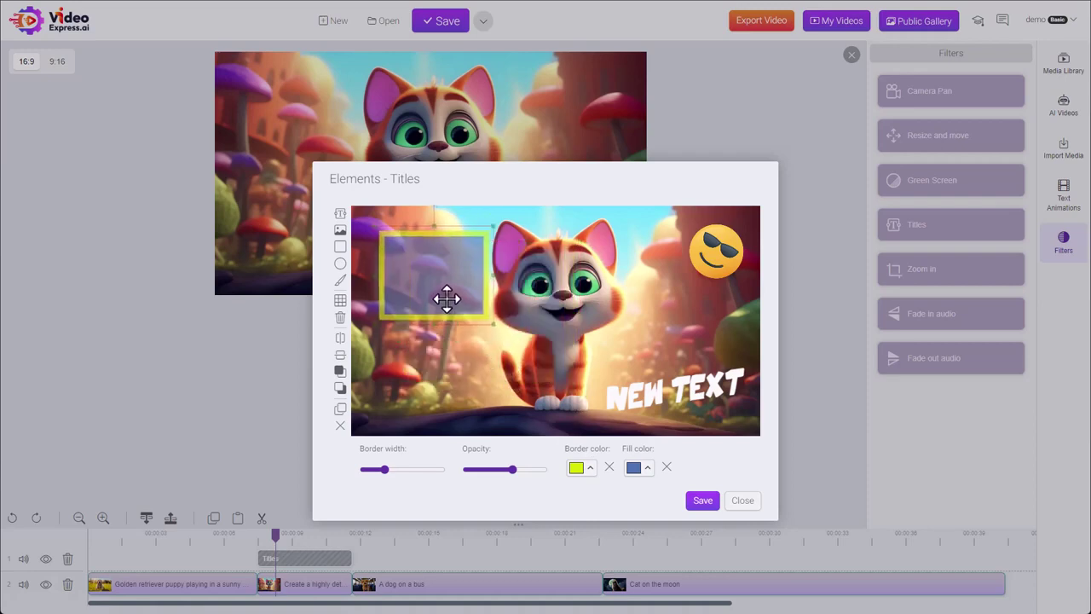
pyautogui.click(406, 327)
pyautogui.click(340, 263)
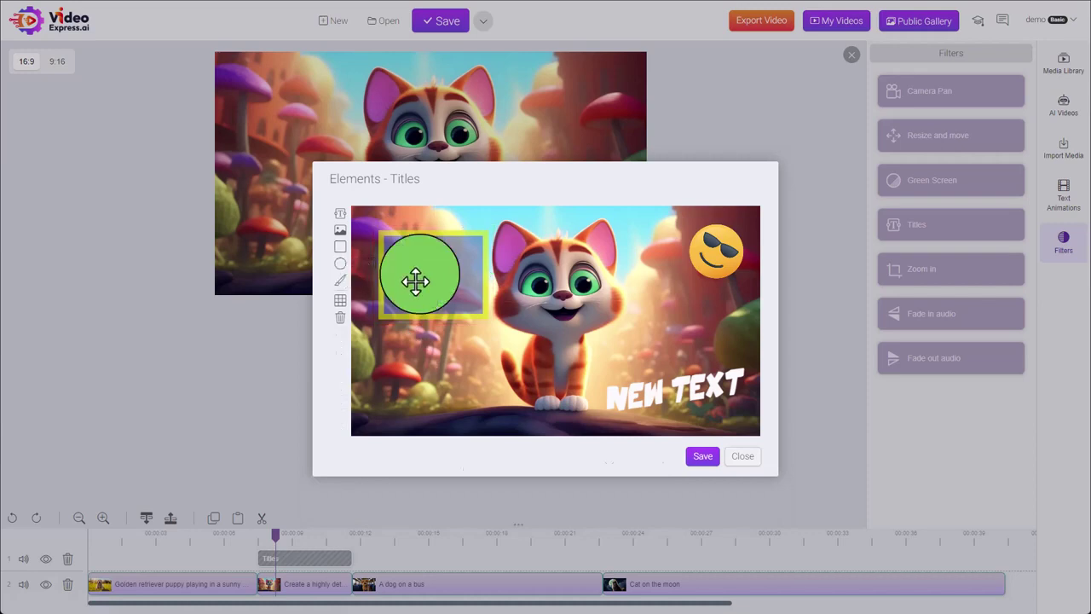
pyautogui.moveTo(415, 281); pyautogui.dragTo(441, 368)
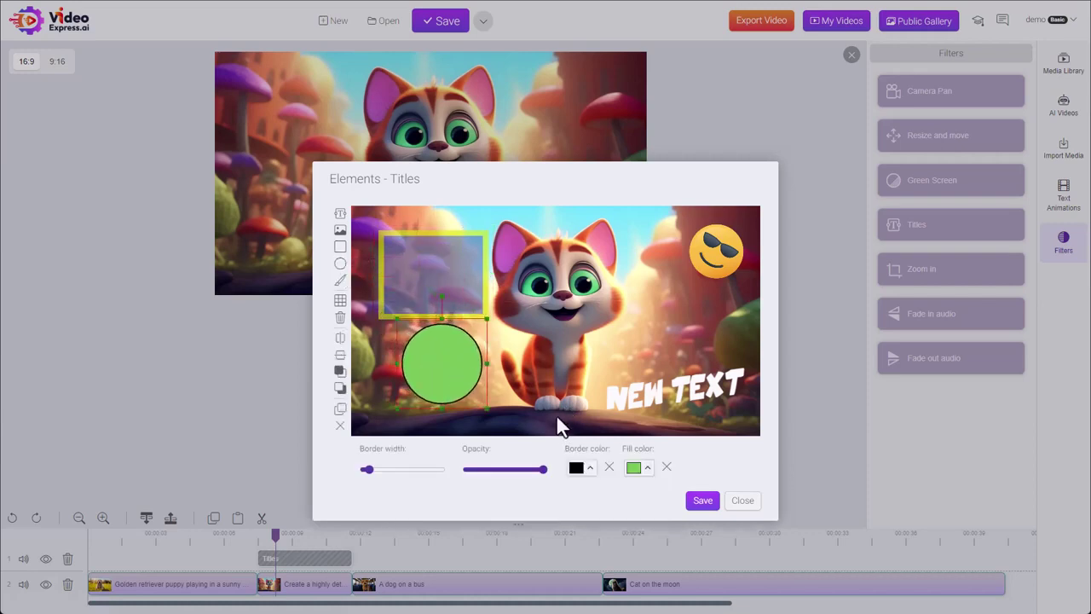
pyautogui.click(385, 469)
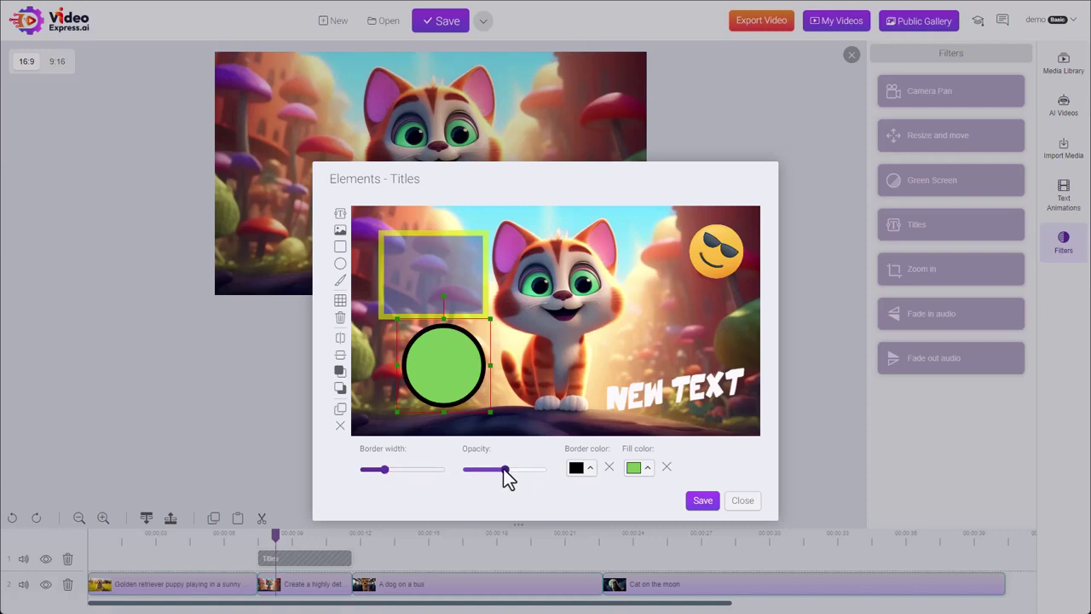
pyautogui.click(588, 469)
pyautogui.click(643, 498)
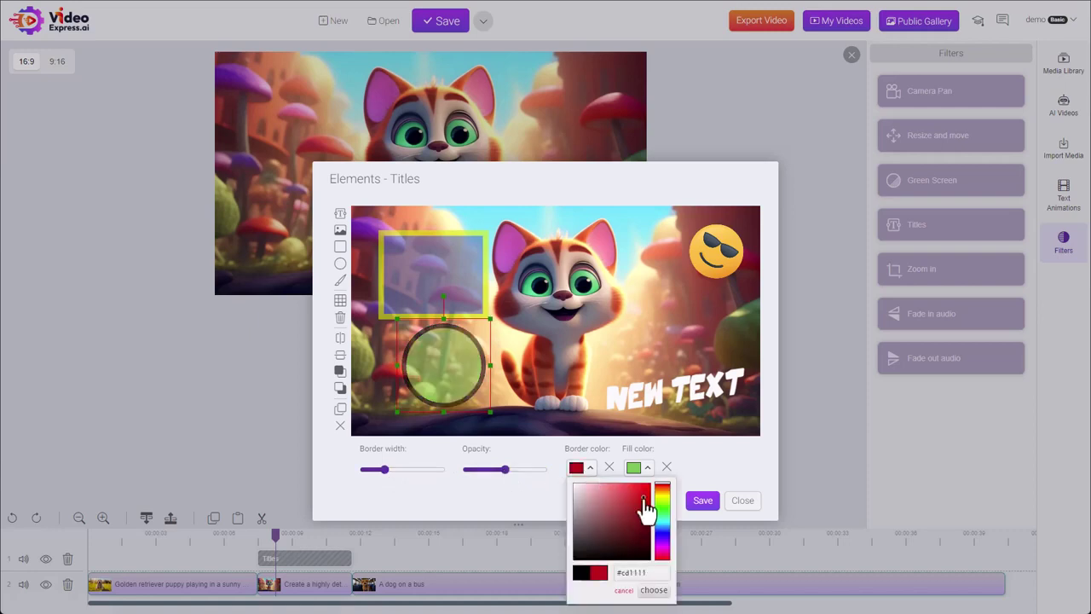
pyautogui.click(662, 508)
# - Fill the circle blue, make it fully opaque, and move it beside the sunglasses emoji
pyautogui.click(648, 468)
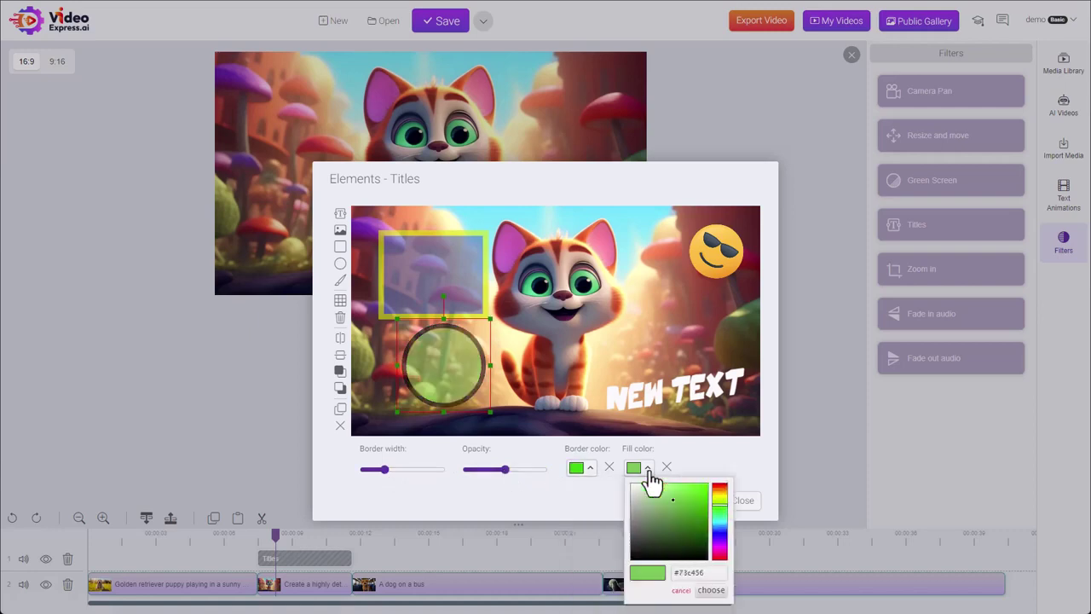
pyautogui.click(720, 534)
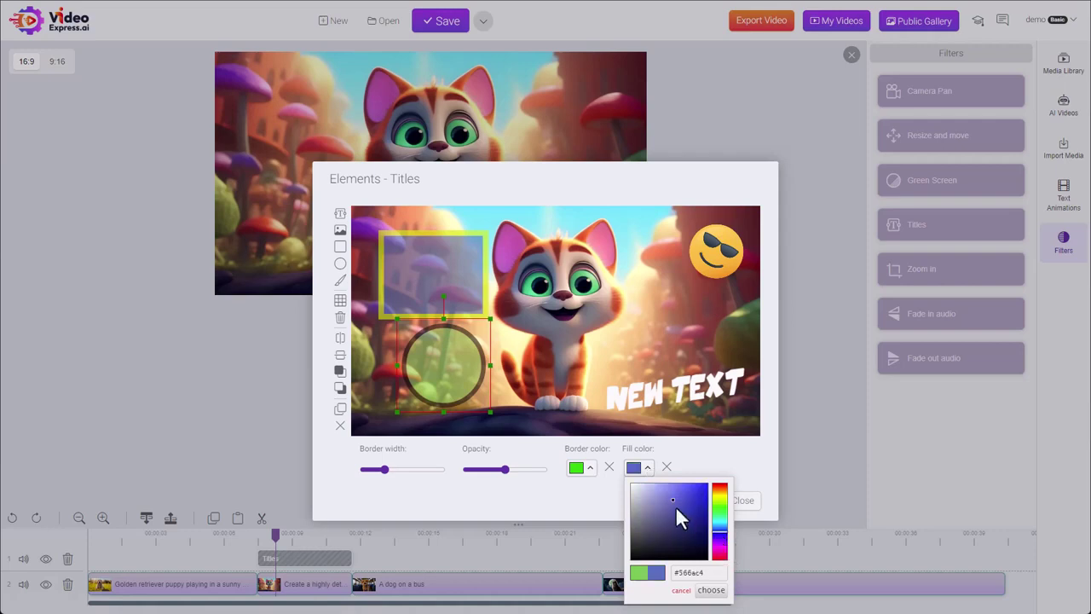
pyautogui.click(677, 511)
pyautogui.click(715, 596)
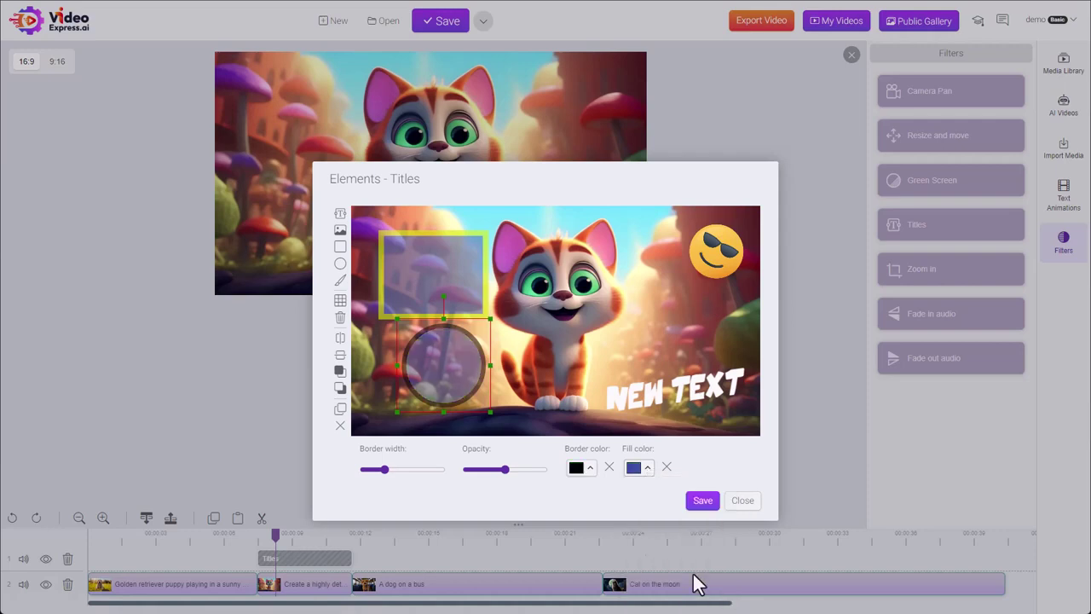
pyautogui.moveTo(427, 382)
pyautogui.mouseDown()
pyautogui.moveTo(628, 365)
pyautogui.moveTo(648, 328)
pyautogui.moveTo(639, 312)
pyautogui.moveTo(623, 326)
pyautogui.moveTo(404, 365)
pyautogui.moveTo(414, 397)
pyautogui.mouseUp()
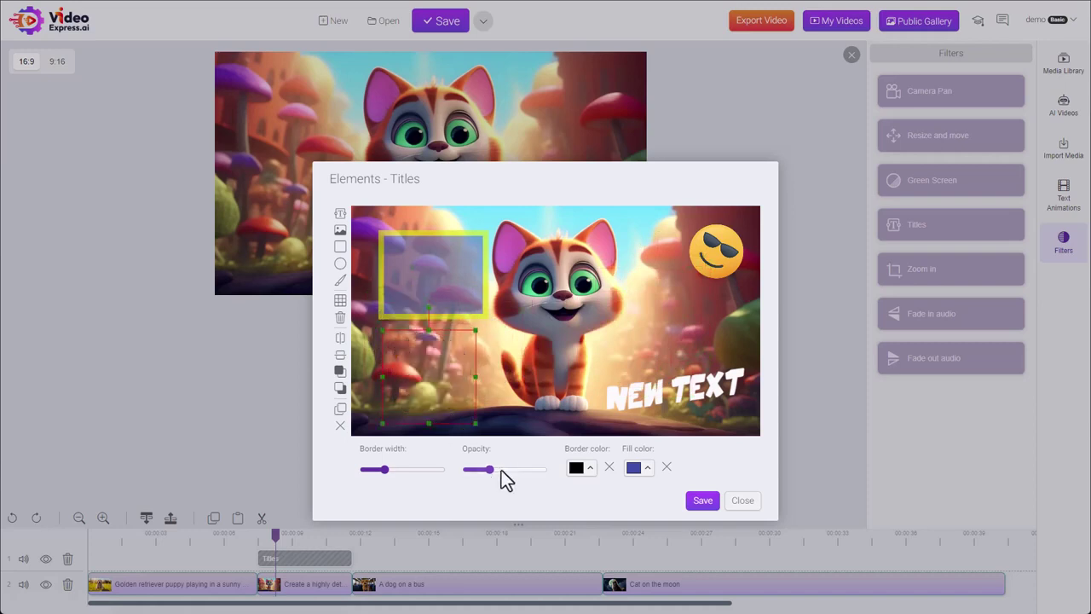
pyautogui.moveTo(505, 469); pyautogui.dragTo(543, 468)
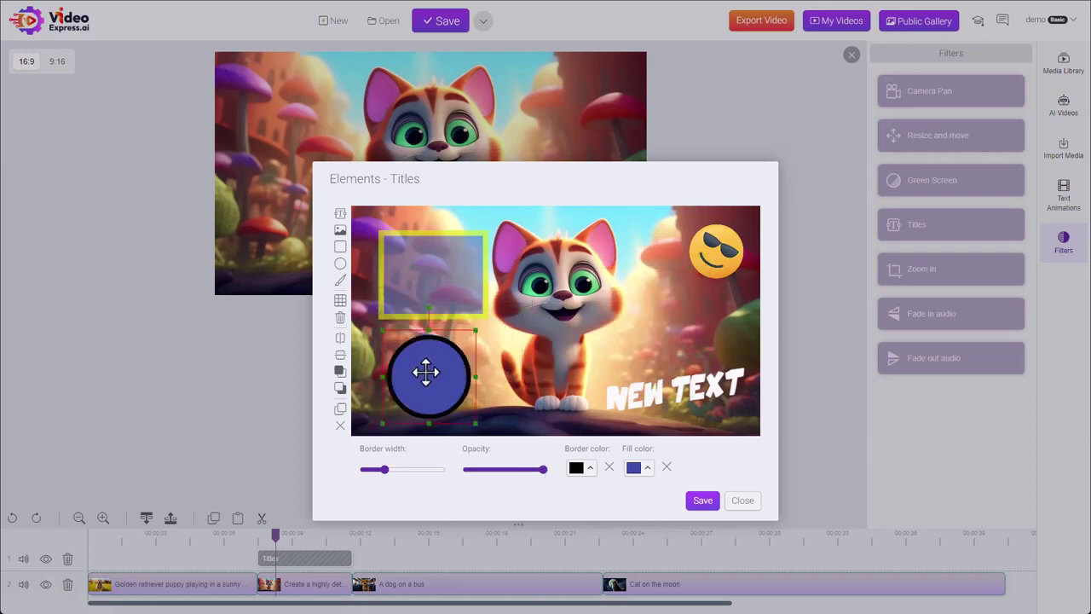
pyautogui.moveTo(423, 370); pyautogui.dragTo(676, 282)
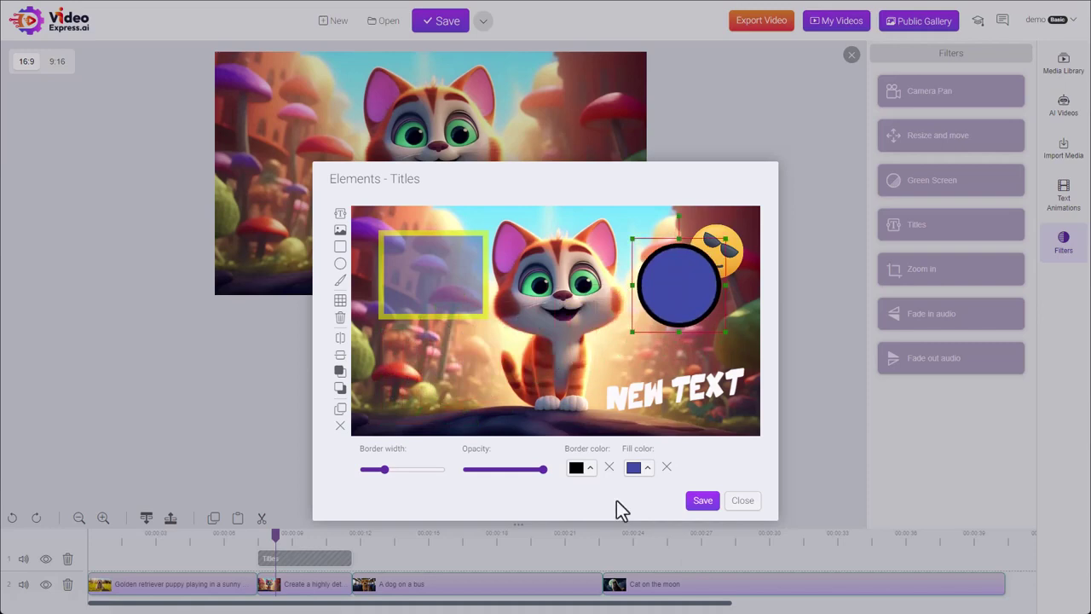
# - Draw a looping teal pencil scribble on the picture's lower left
pyautogui.click(341, 284)
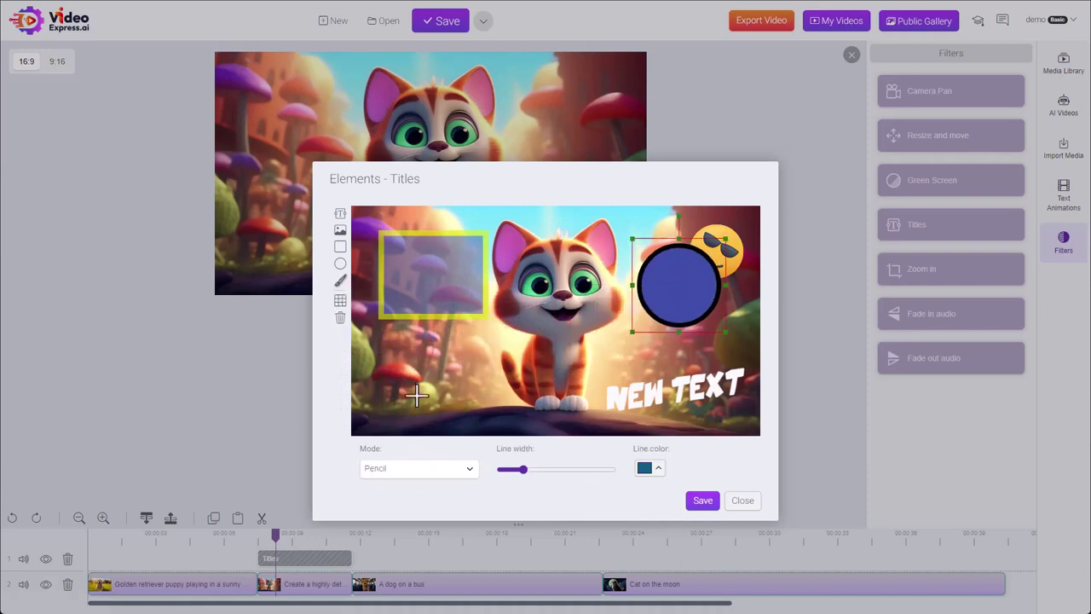
pyautogui.moveTo(404, 367)
pyautogui.mouseDown()
pyautogui.moveTo(467, 388)
pyautogui.moveTo(485, 348)
pyautogui.moveTo(450, 394)
pyautogui.moveTo(428, 372)
pyautogui.moveTo(442, 350)
pyautogui.moveTo(477, 375)
pyautogui.mouseUp()
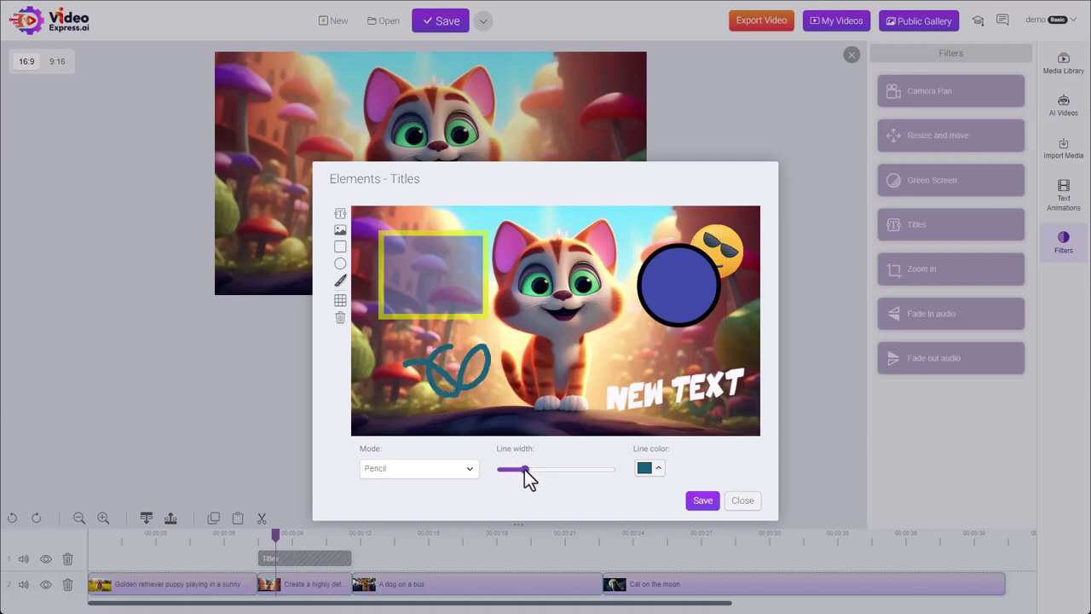
pyautogui.moveTo(474, 341)
pyautogui.mouseDown()
pyautogui.moveTo(404, 345)
pyautogui.moveTo(439, 389)
pyautogui.moveTo(479, 378)
pyautogui.moveTo(506, 396)
pyautogui.mouseUp()
# - Thin the brush line, set its colour to red #de4023, and draw across the teal scribble
pyautogui.moveTo(547, 468); pyautogui.dragTo(525, 470)
pyautogui.click(658, 470)
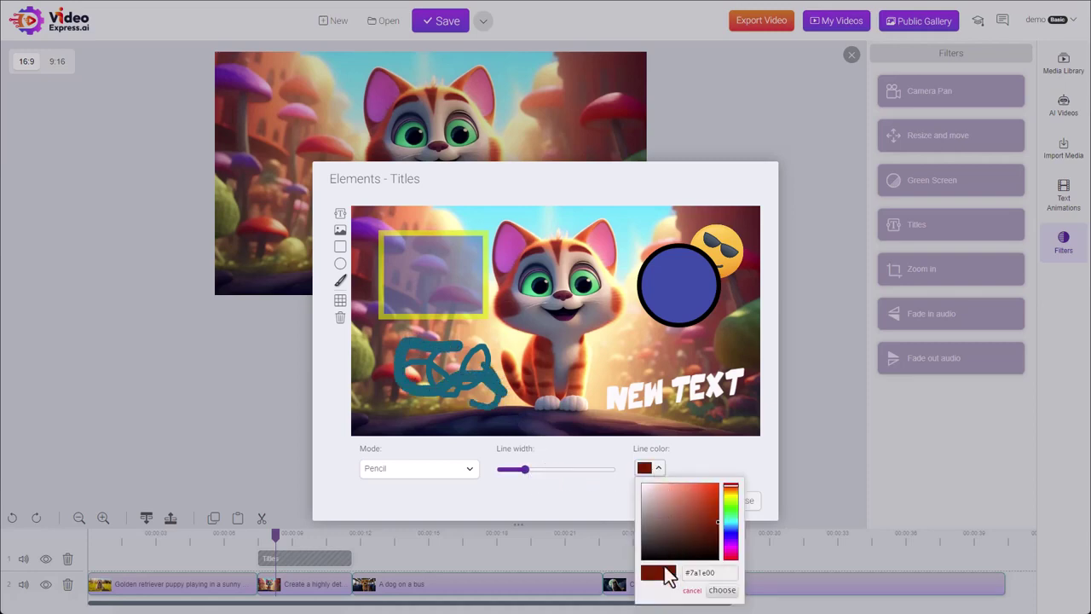
pyautogui.moveTo(732, 496); pyautogui.dragTo(731, 487)
pyautogui.click(706, 493)
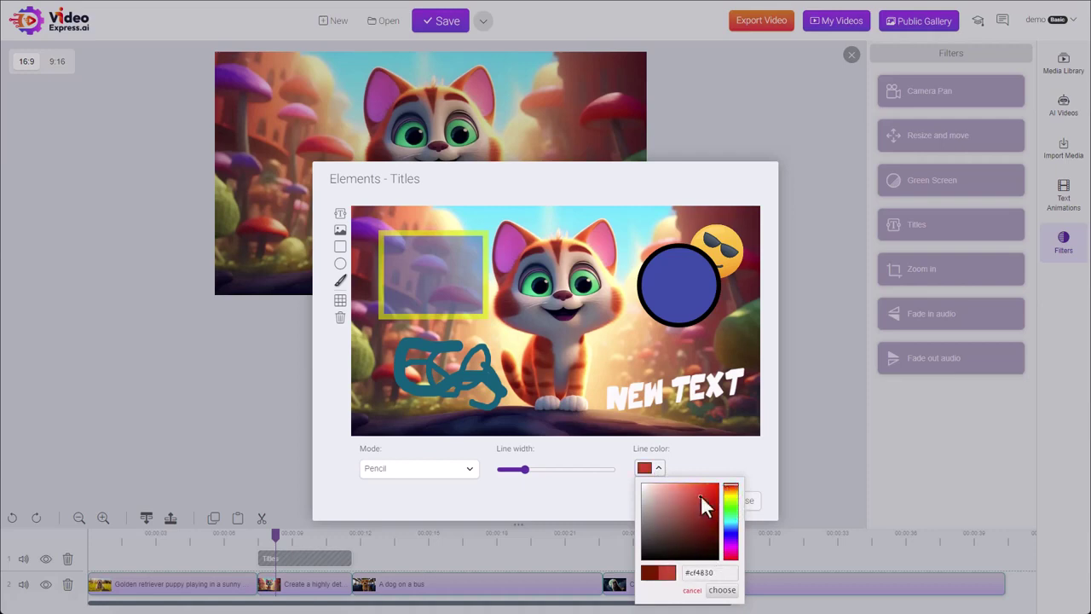
pyautogui.click(721, 590)
pyautogui.moveTo(486, 345)
pyautogui.mouseDown()
pyautogui.moveTo(440, 374)
pyautogui.moveTo(400, 370)
pyautogui.moveTo(428, 347)
pyautogui.moveTo(510, 399)
pyautogui.mouseUp()
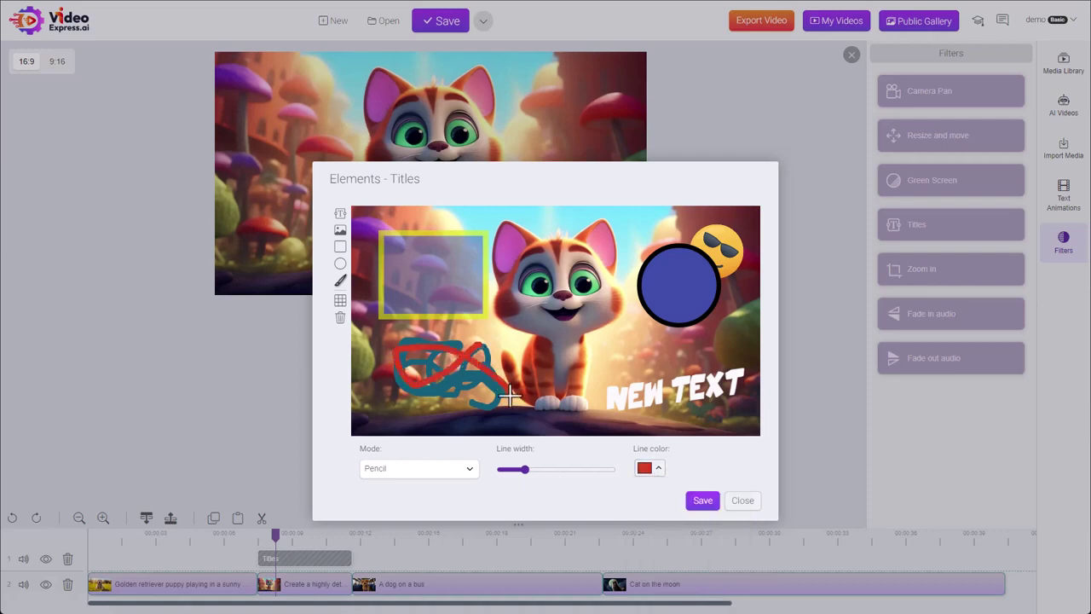
# - Switch the brush to Spray mode, spray red dots over the scribble, and stop drawing
pyautogui.click(468, 470)
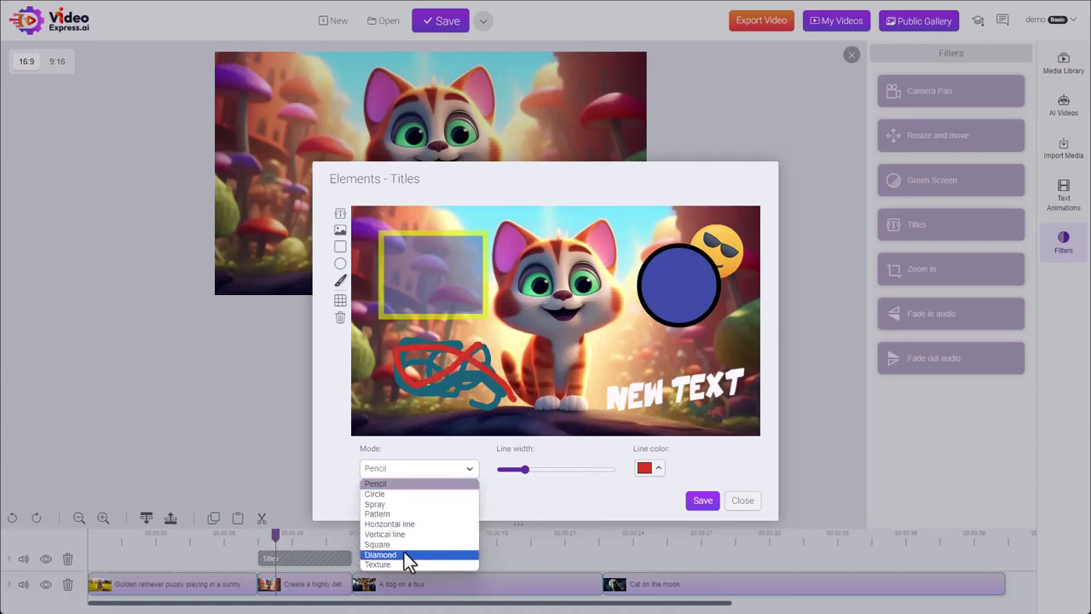
pyautogui.click(388, 505)
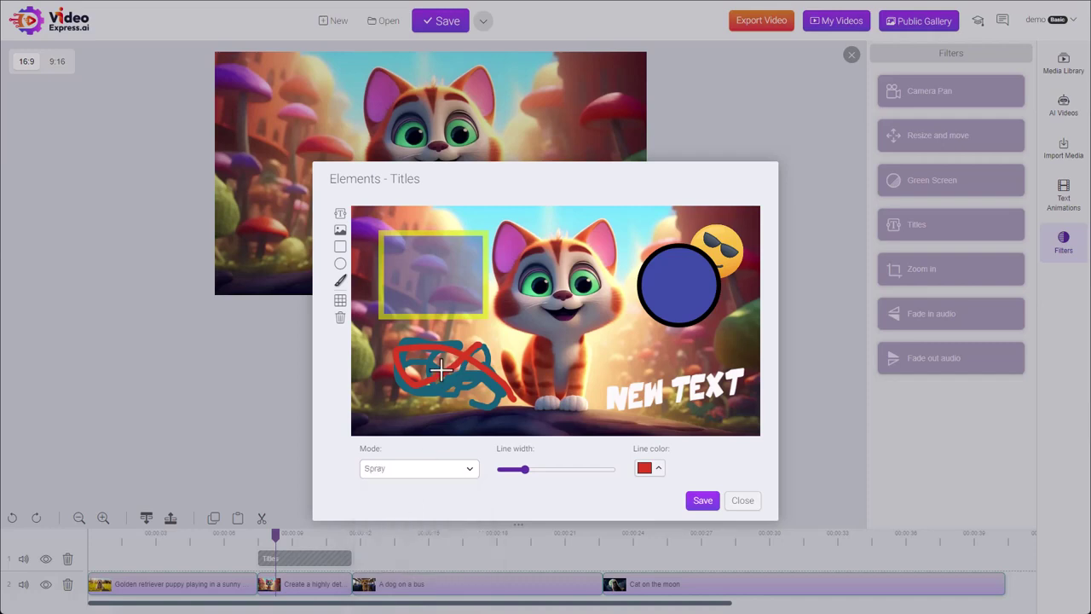
pyautogui.moveTo(440, 368)
pyautogui.mouseDown()
pyautogui.moveTo(448, 341)
pyautogui.moveTo(483, 349)
pyautogui.moveTo(459, 332)
pyautogui.moveTo(442, 352)
pyautogui.moveTo(381, 351)
pyautogui.moveTo(449, 336)
pyautogui.moveTo(406, 368)
pyautogui.moveTo(457, 364)
pyautogui.moveTo(380, 358)
pyautogui.mouseUp()
pyautogui.click(339, 281)
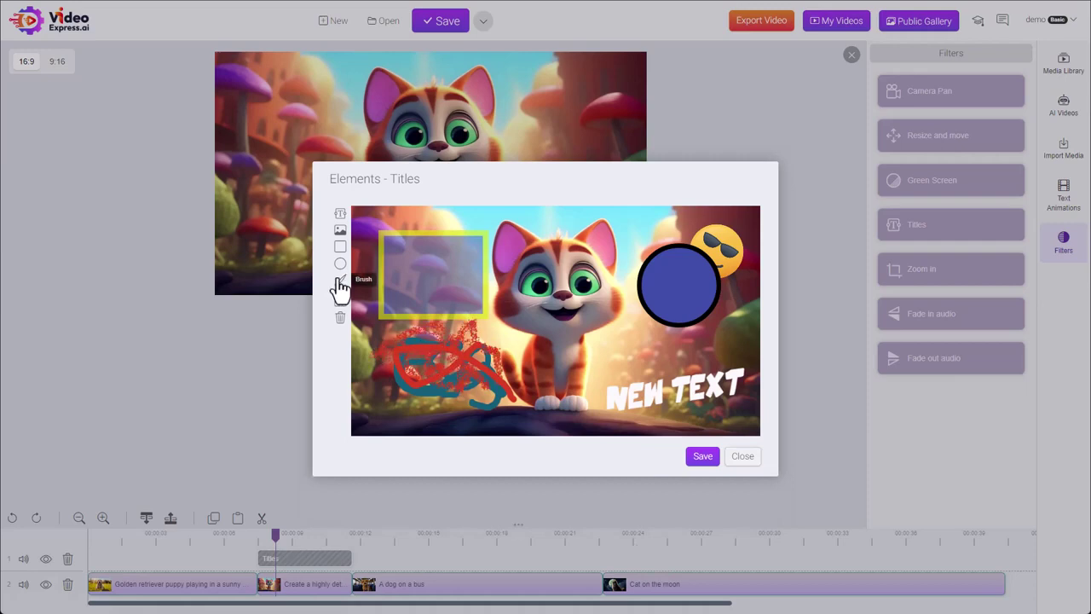
# - Remove the red spray patch and the red and teal scribble drawings, confirming each deletion
pyautogui.click(456, 351)
pyautogui.moveTo(485, 339)
pyautogui.mouseDown()
pyautogui.moveTo(443, 360)
pyautogui.moveTo(477, 358)
pyautogui.mouseUp()
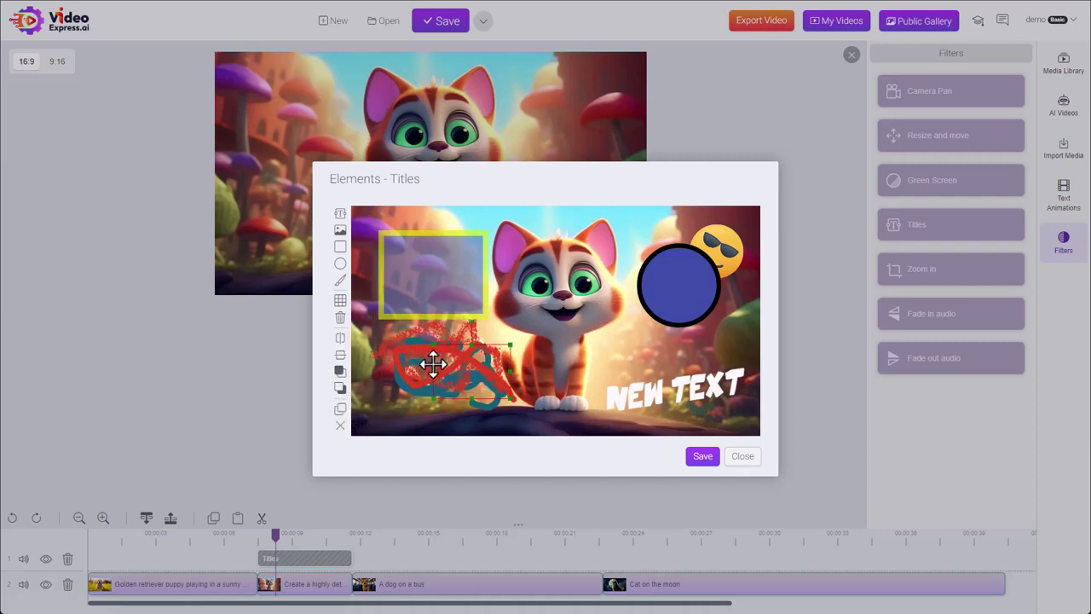
pyautogui.click(340, 424)
pyautogui.click(628, 338)
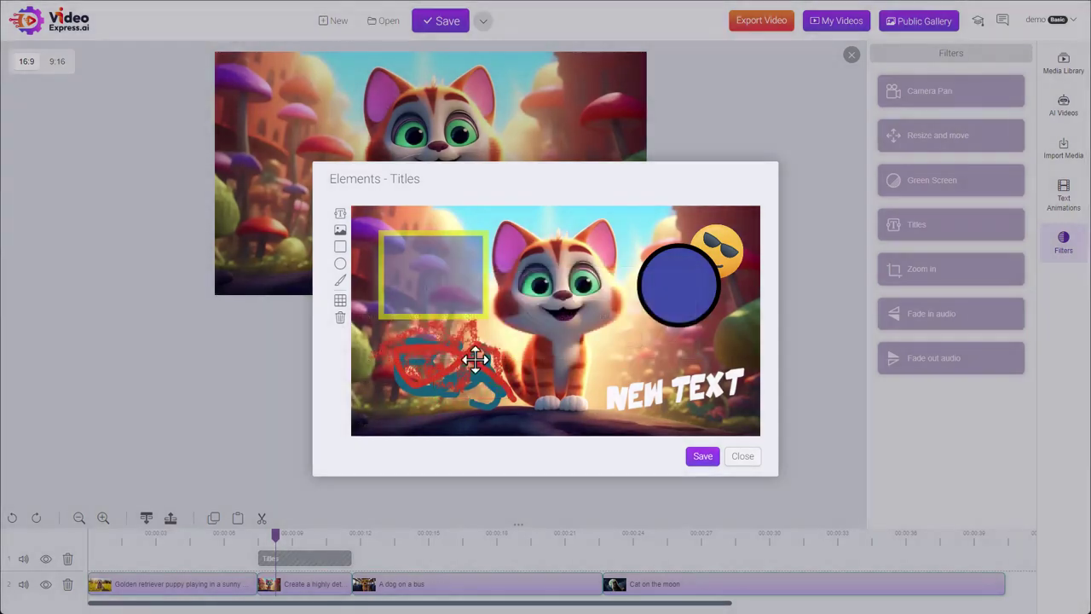
pyautogui.click(340, 425)
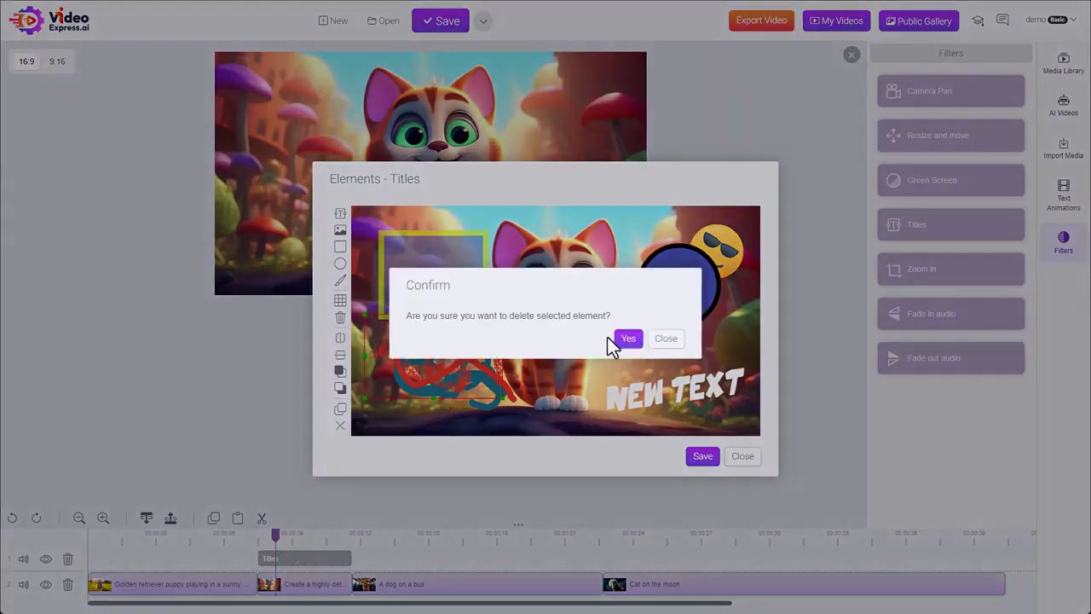
pyautogui.click(615, 338)
pyautogui.click(351, 426)
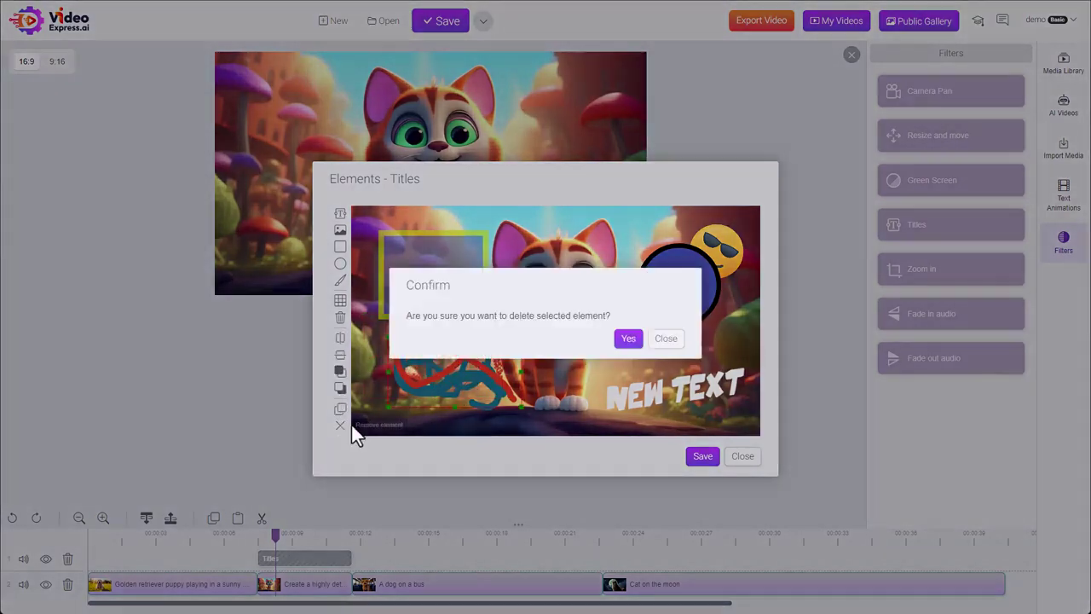
pyautogui.click(626, 341)
pyautogui.press('Delete')
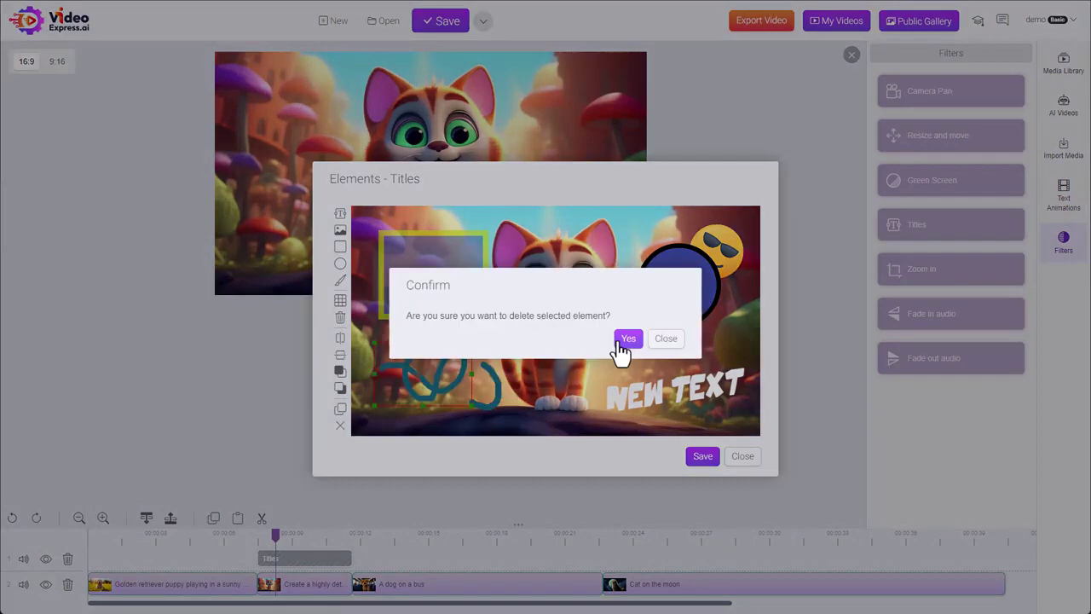
pyautogui.click(627, 340)
pyautogui.click(731, 242)
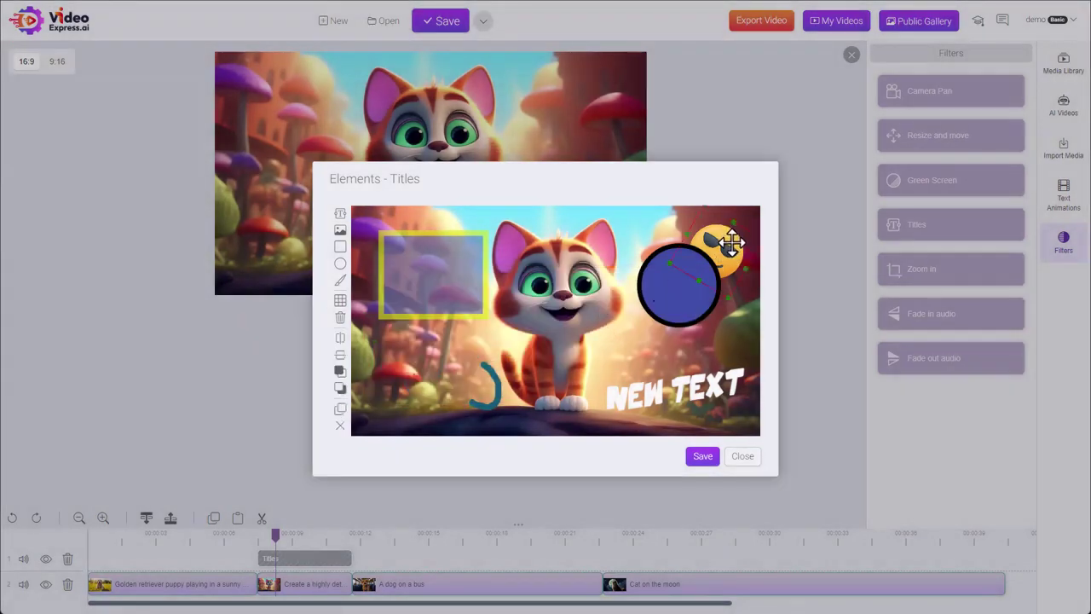
# - Center the sunglasses emoji horizontally and vertically on the overlay
pyautogui.click(341, 342)
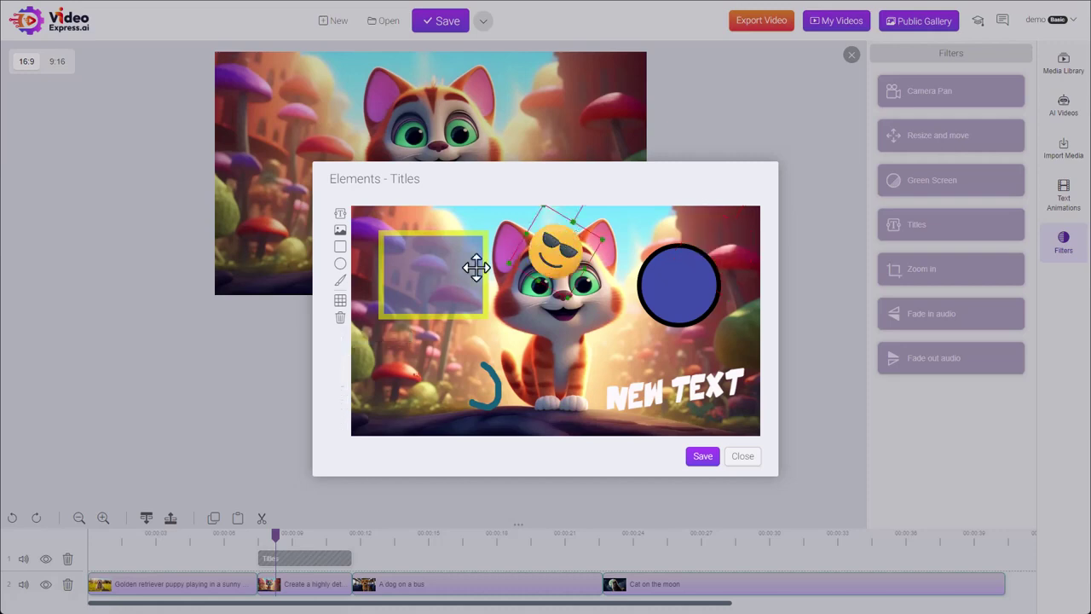
pyautogui.moveTo(558, 249); pyautogui.dragTo(558, 260)
pyautogui.click(556, 269)
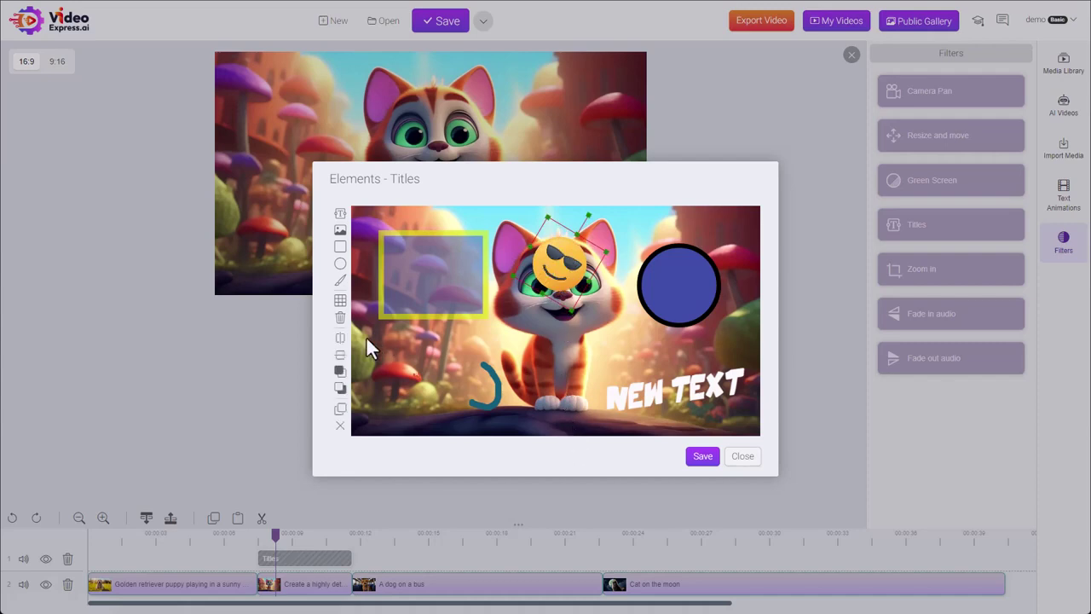
pyautogui.click(340, 355)
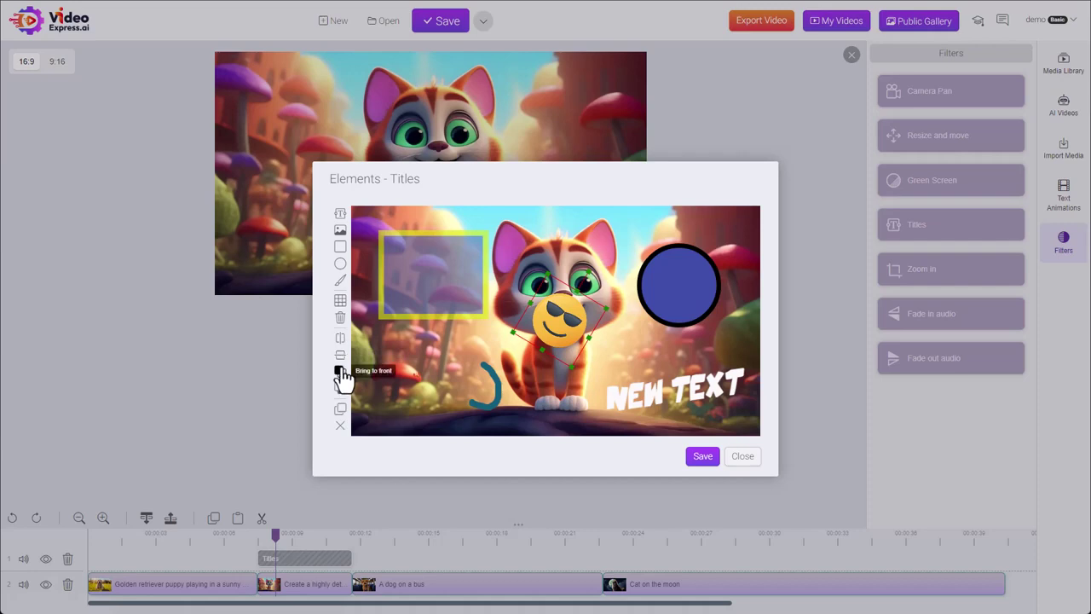
# - Move the emoji to the top right and send it behind the blue circle
pyautogui.moveTo(551, 317); pyautogui.dragTo(682, 248)
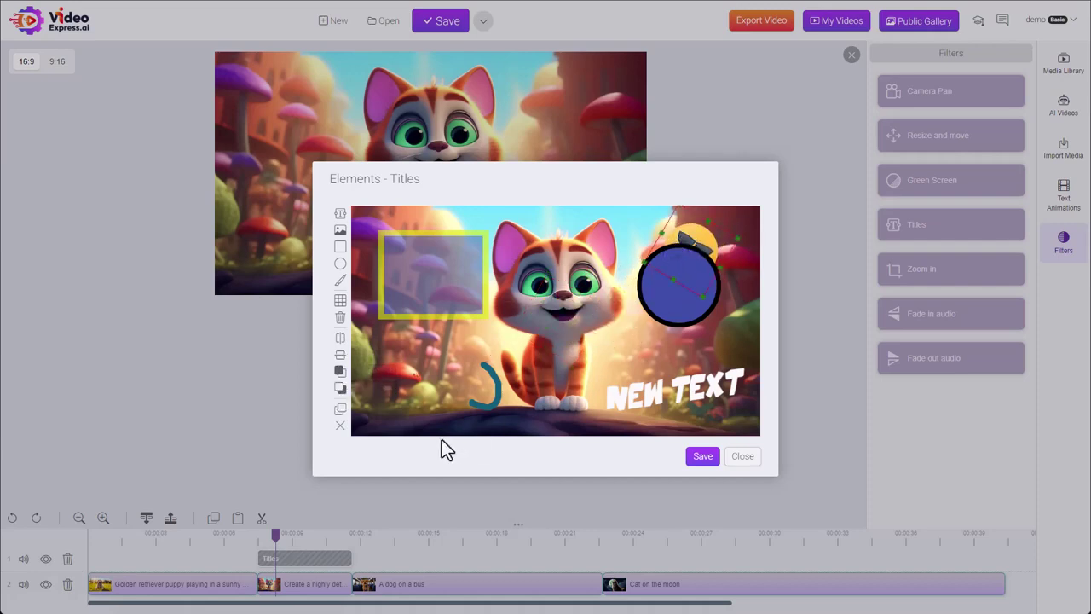
pyautogui.click(340, 372)
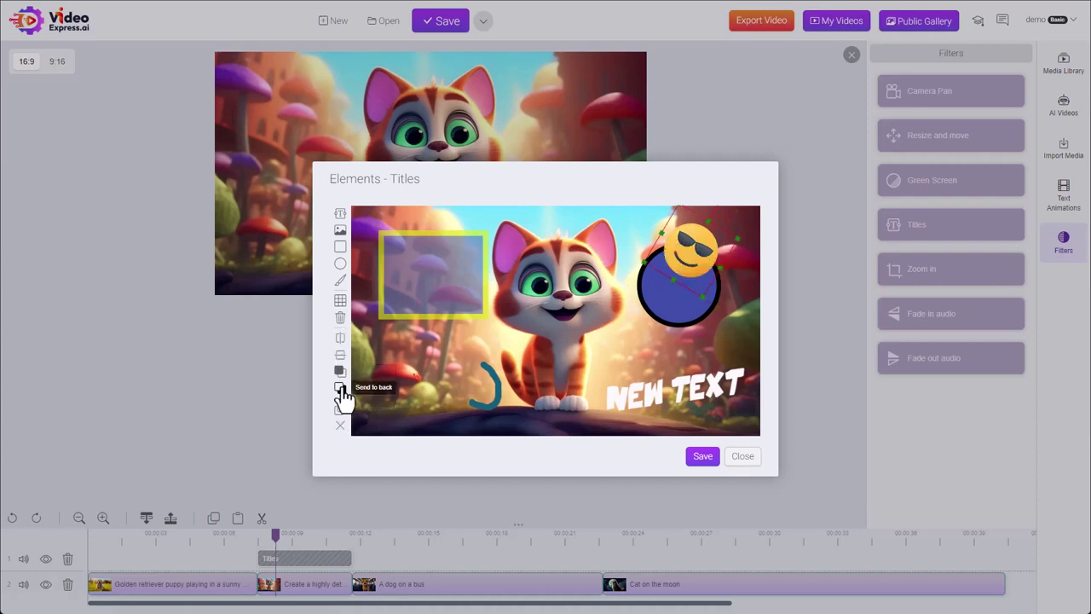
pyautogui.click(340, 388)
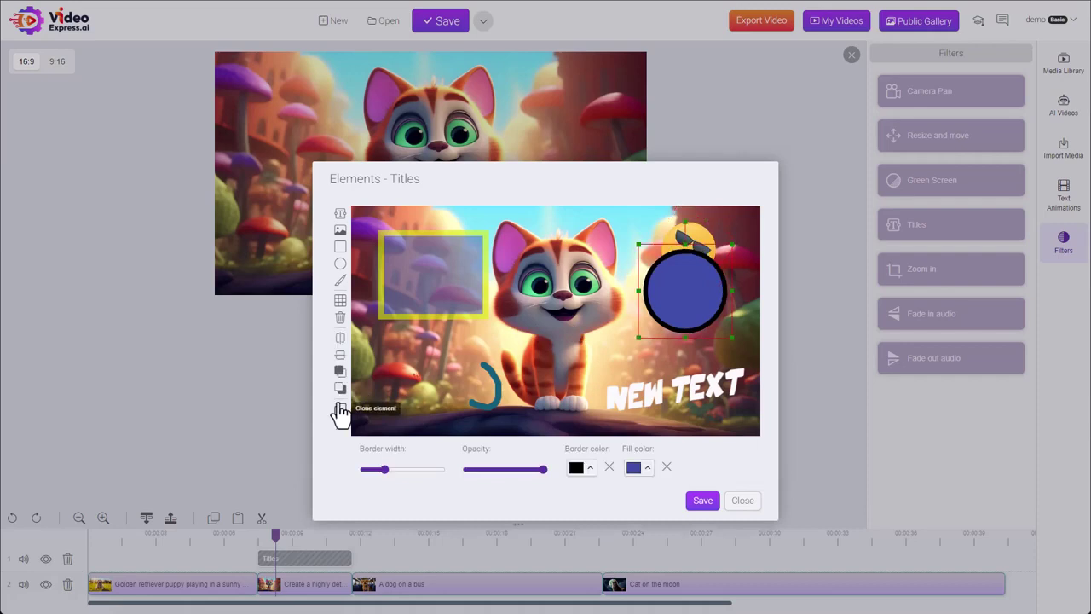
pyautogui.click(340, 411)
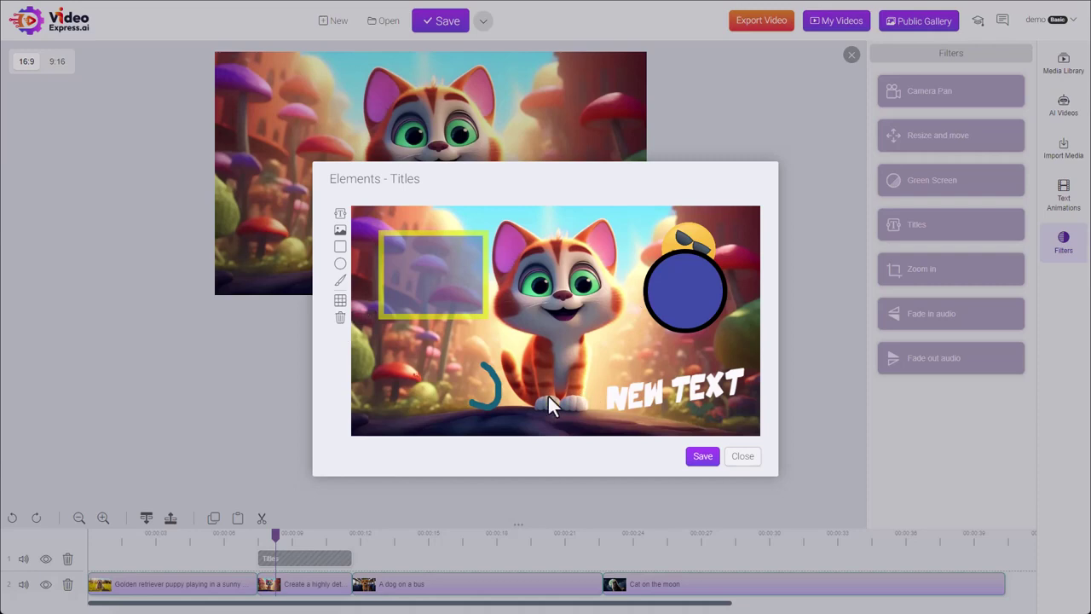
# - Hide the video behind the overlay and line up the yellow square and blue circle at the top
pyautogui.click(339, 303)
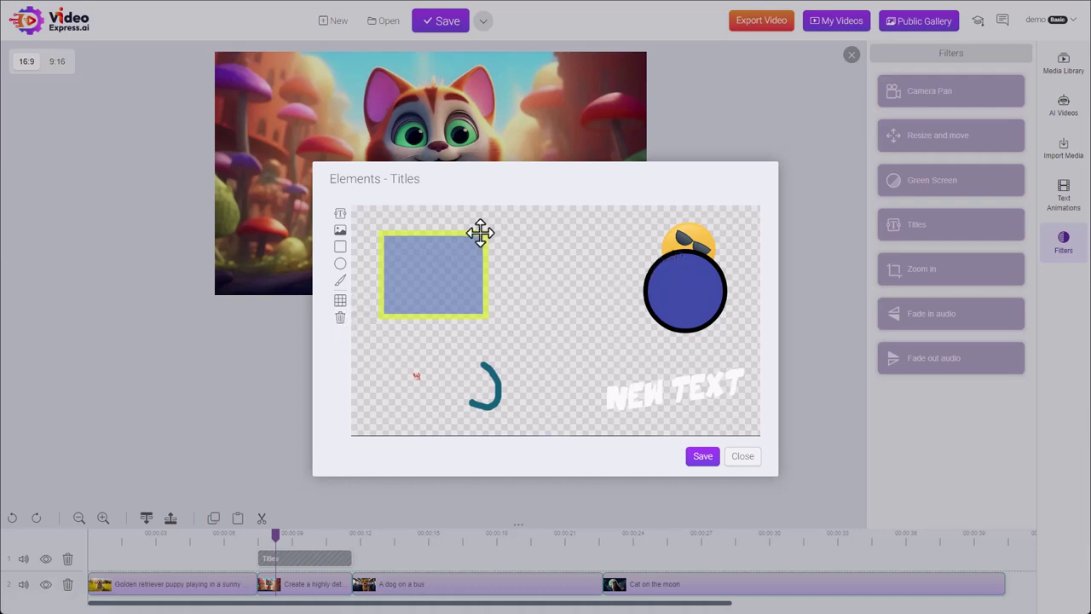
pyautogui.moveTo(462, 254)
pyautogui.mouseDown()
pyautogui.moveTo(477, 258)
pyautogui.moveTo(469, 250)
pyautogui.mouseUp()
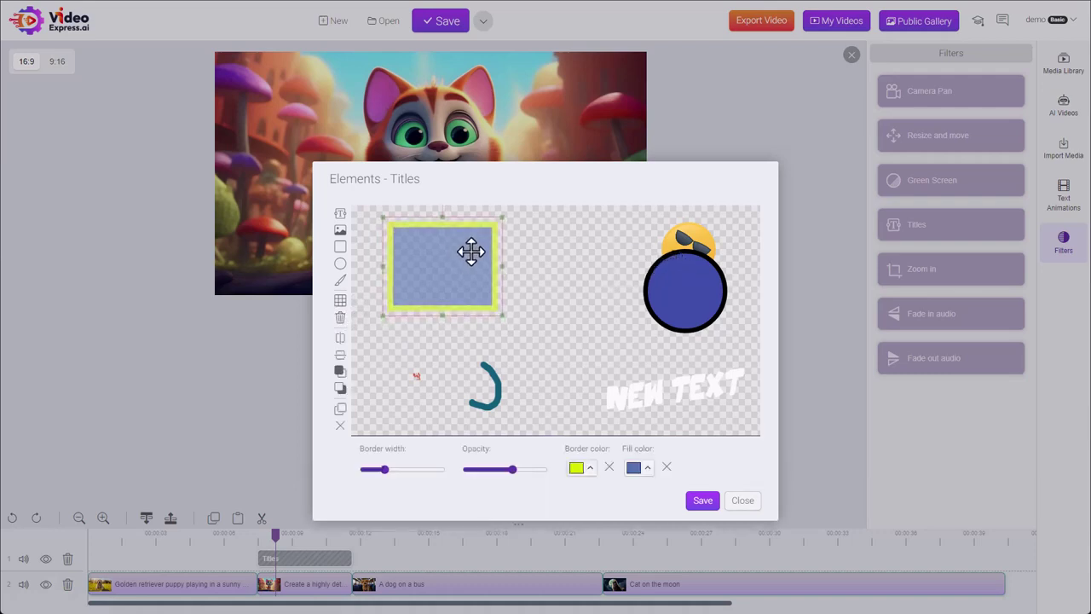
pyautogui.moveTo(680, 283); pyautogui.dragTo(559, 254)
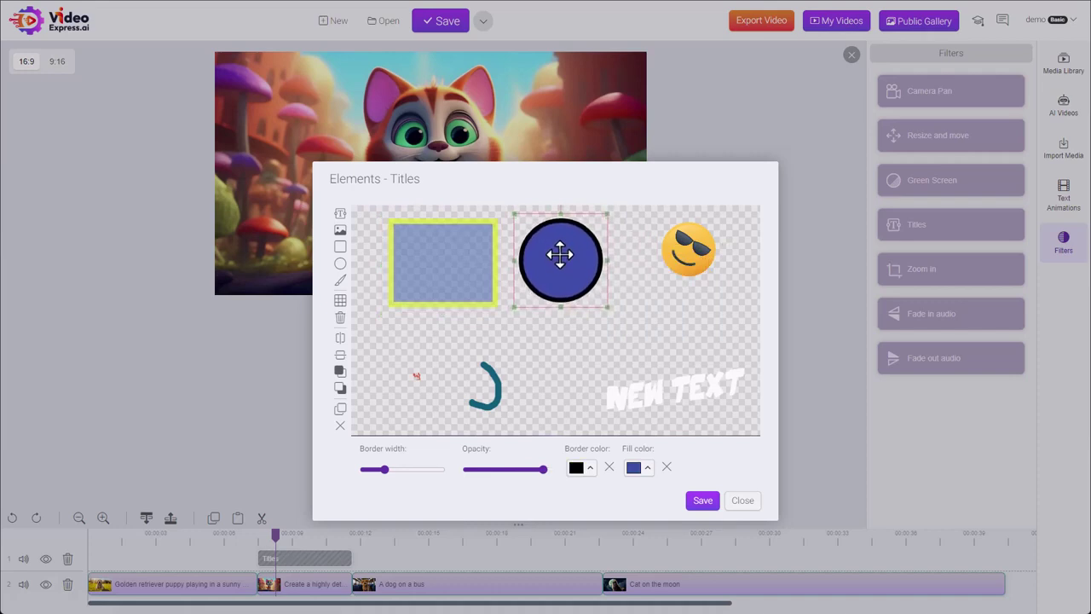
# - Tilt the emoji into the row, save the titles and preview them at 00:00:09
pyautogui.moveTo(692, 260); pyautogui.dragTo(667, 260)
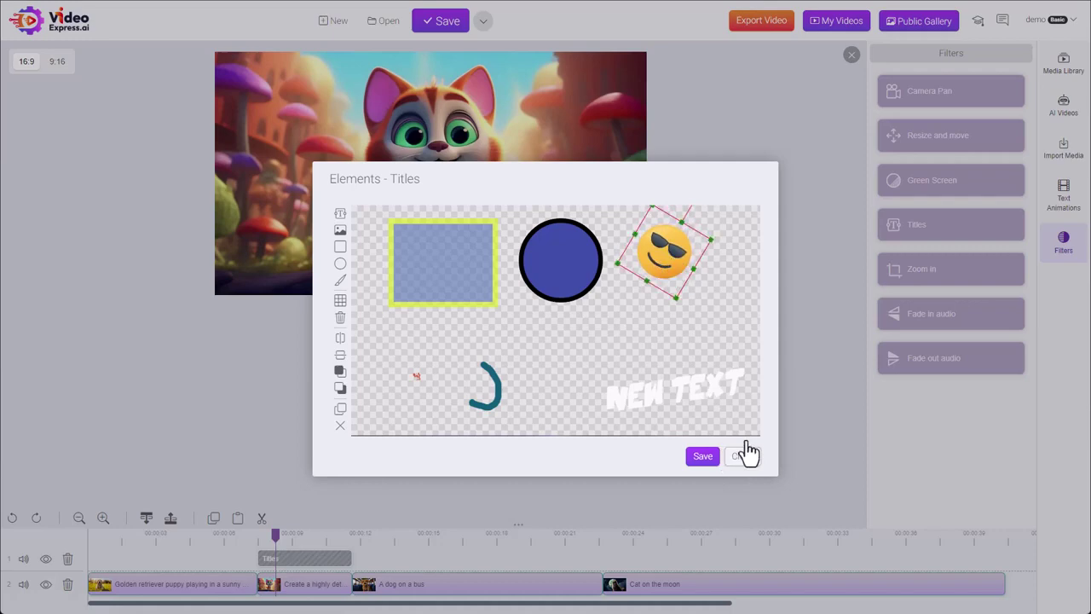
pyautogui.click(702, 457)
pyautogui.click(299, 538)
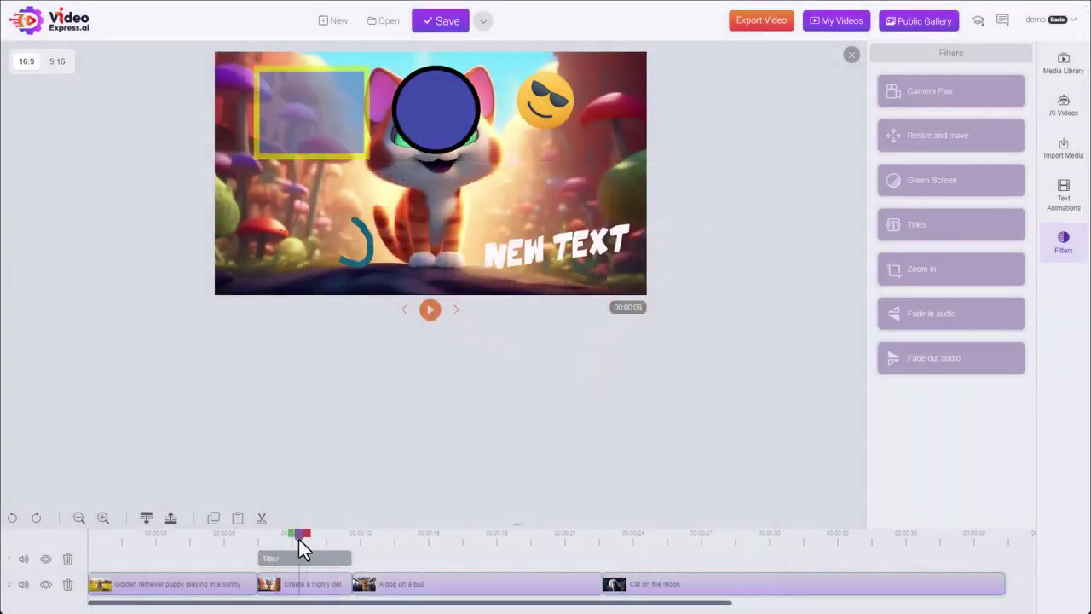